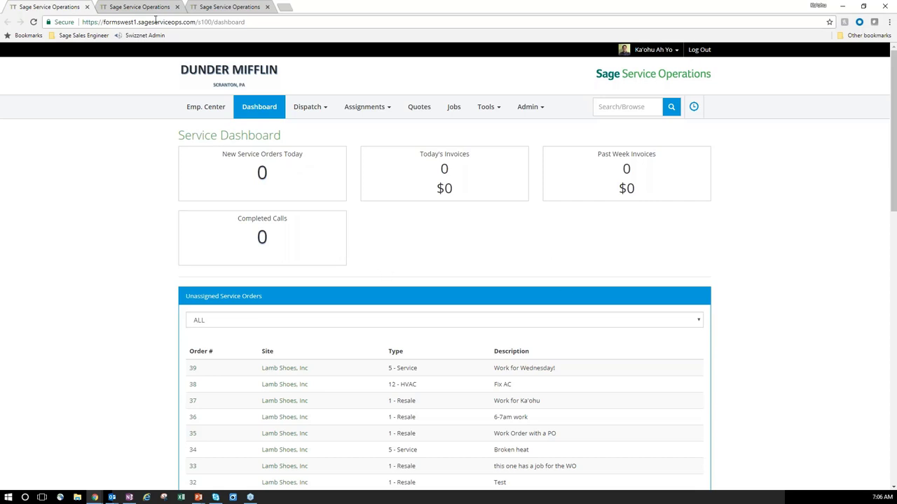
Close the dashboard tab and assign a Job 201 cost code to the second employee on Wed 04/11.
click(87, 7)
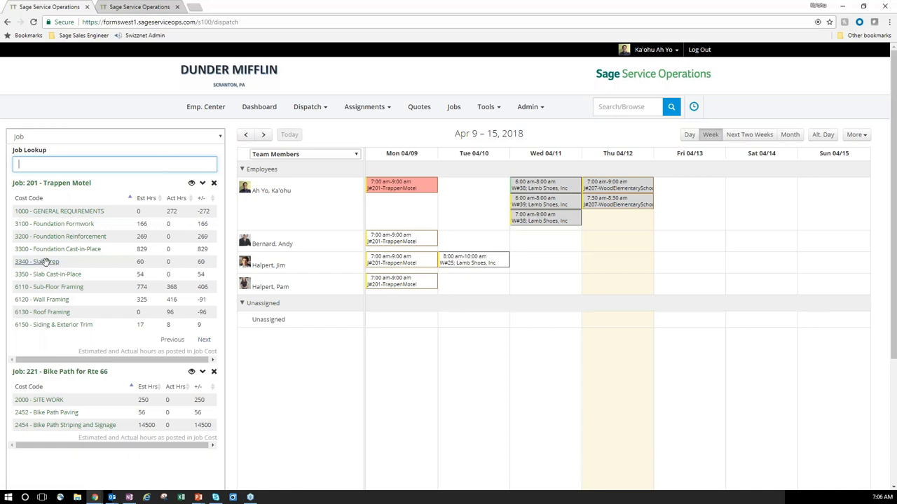
drag(42, 250, 496, 242)
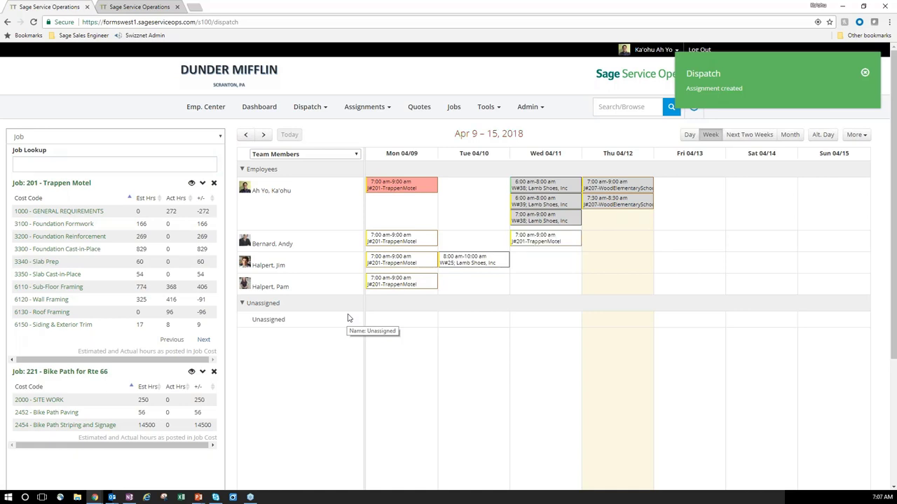
Set the crew filter to All, preview West Crew only, then return to All.
click(357, 155)
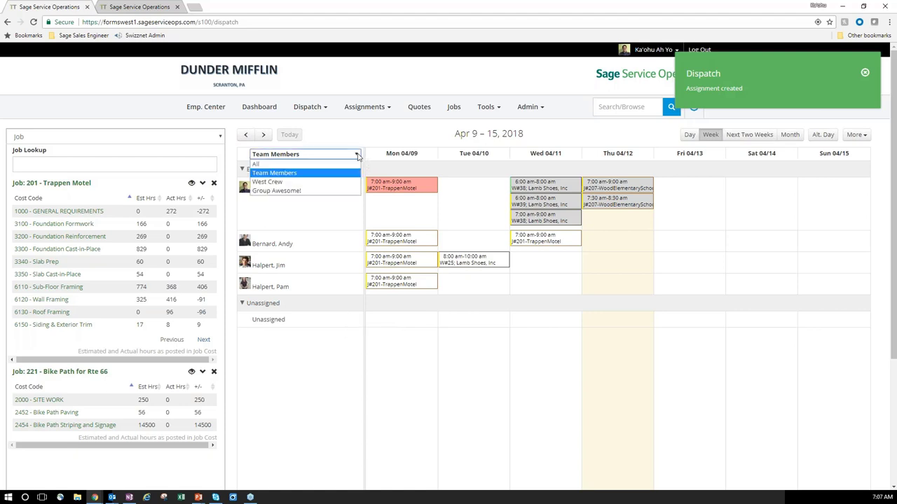
click(315, 164)
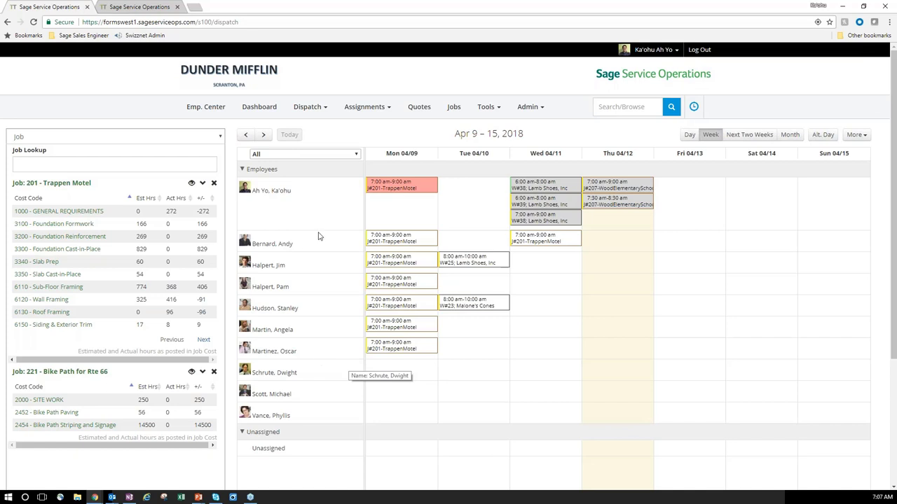
click(355, 155)
click(315, 183)
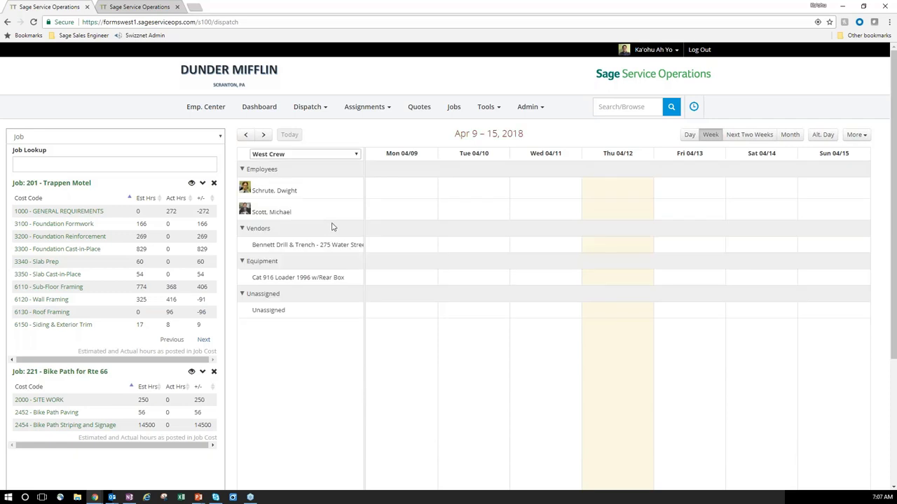
click(353, 155)
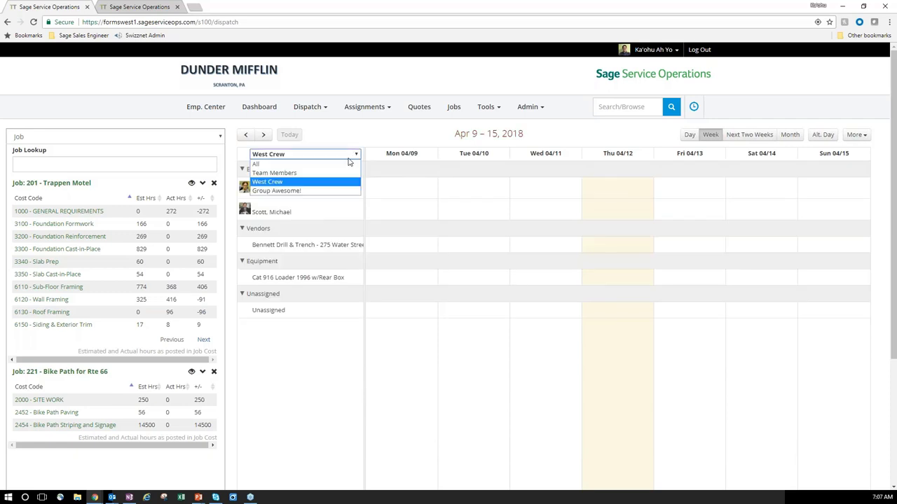
click(334, 166)
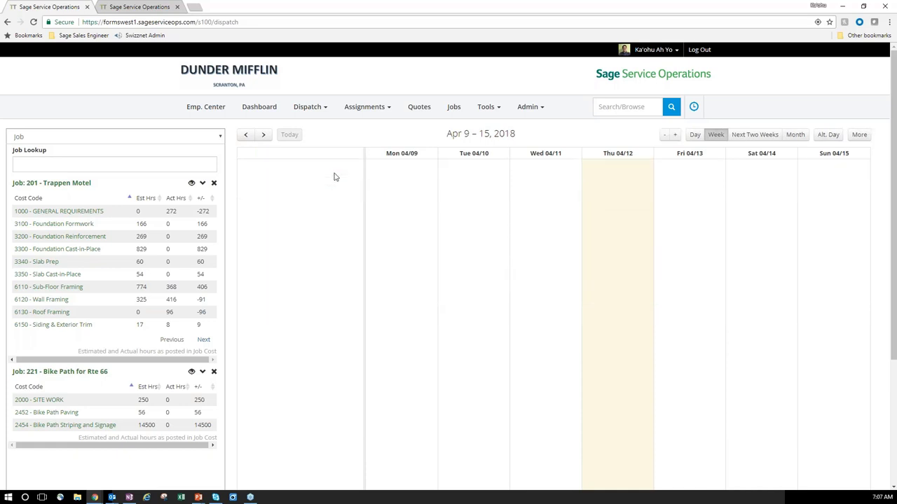
Preview the Day, Next Two Weeks and Month views, then return to the Apr 9–15 week.
click(690, 137)
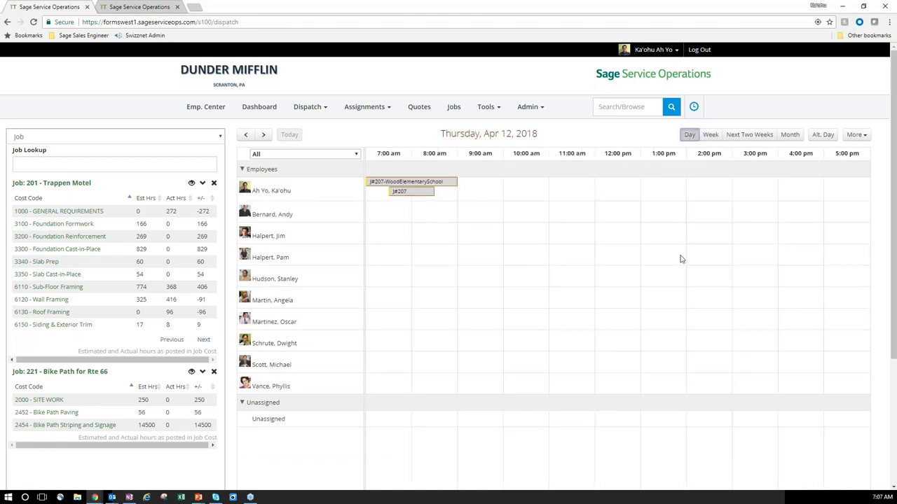
click(749, 136)
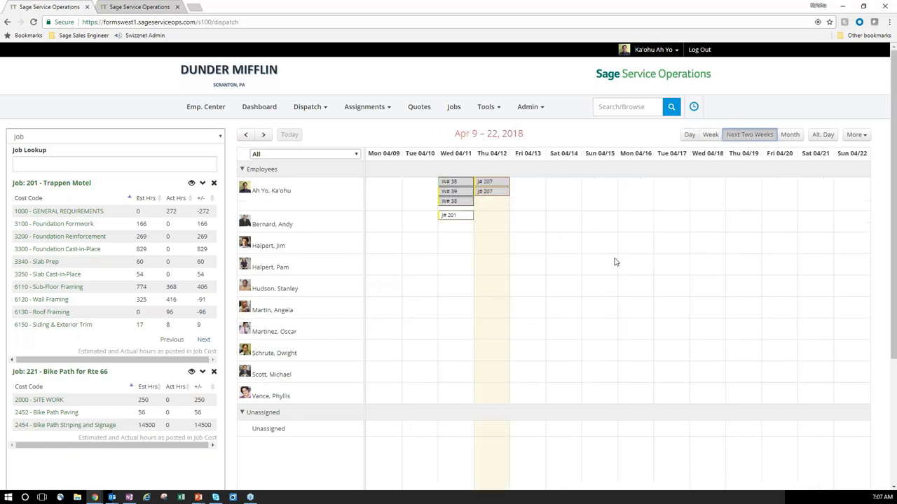
click(789, 138)
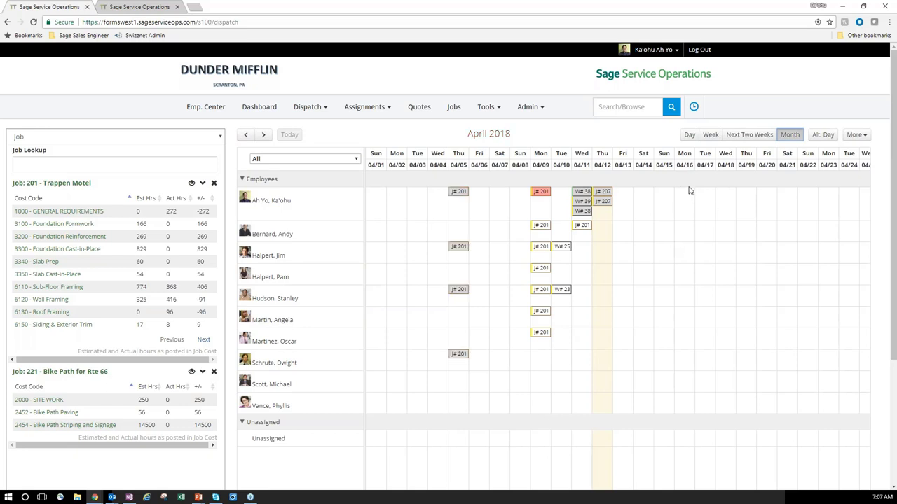
click(711, 134)
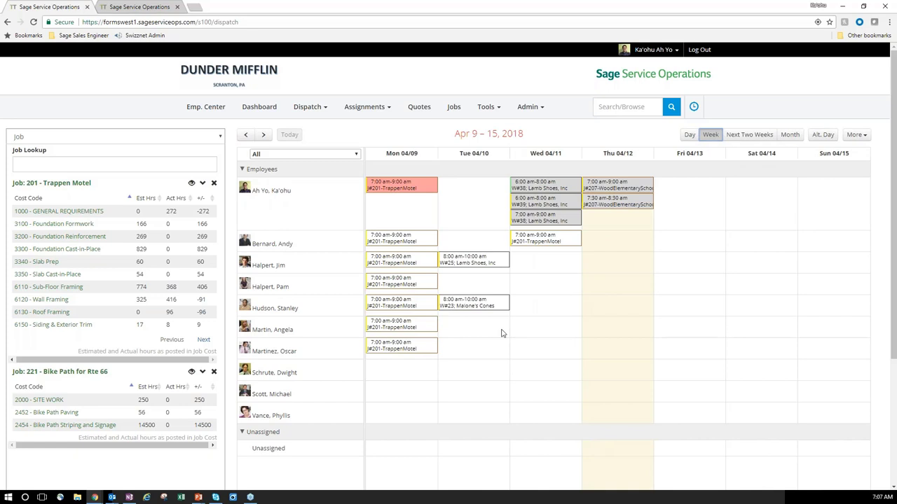
Add two 6110 - Sub-Floor Framing assignments on the fifth employee's Wed 04/11 and extend one through Fri 04/13.
drag(50, 287, 556, 304)
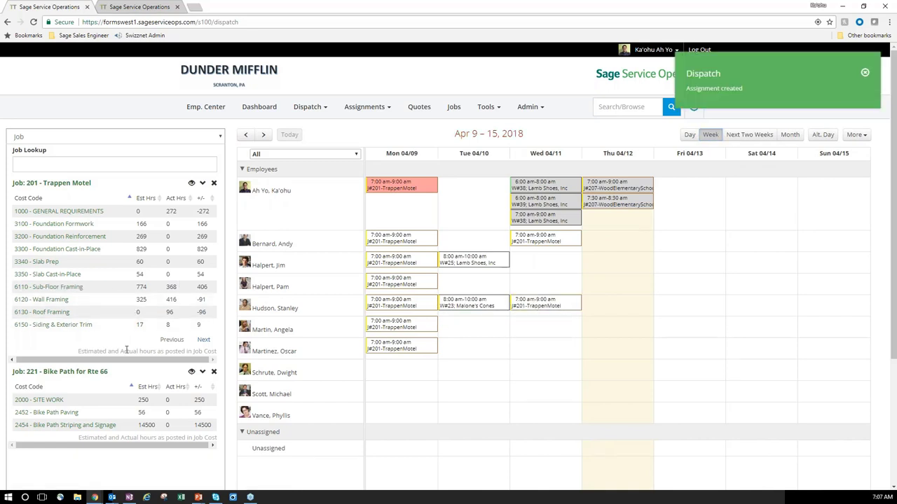
drag(50, 287, 527, 314)
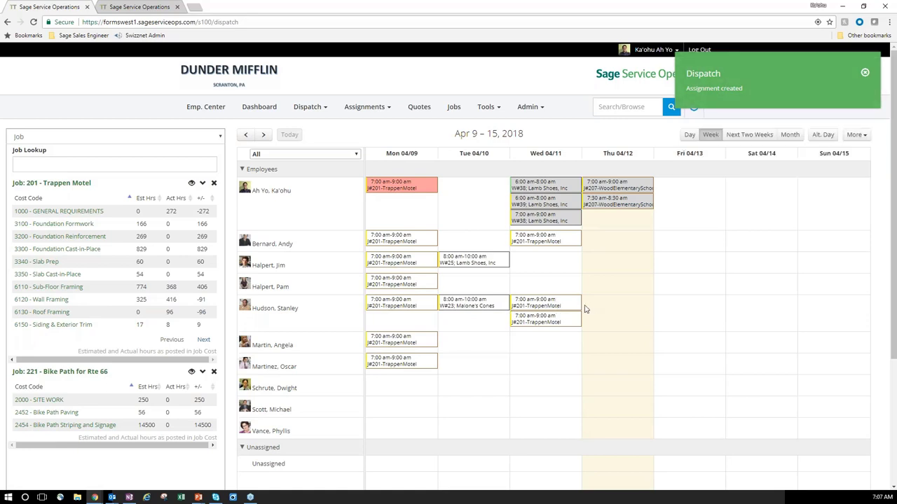
click(584, 305)
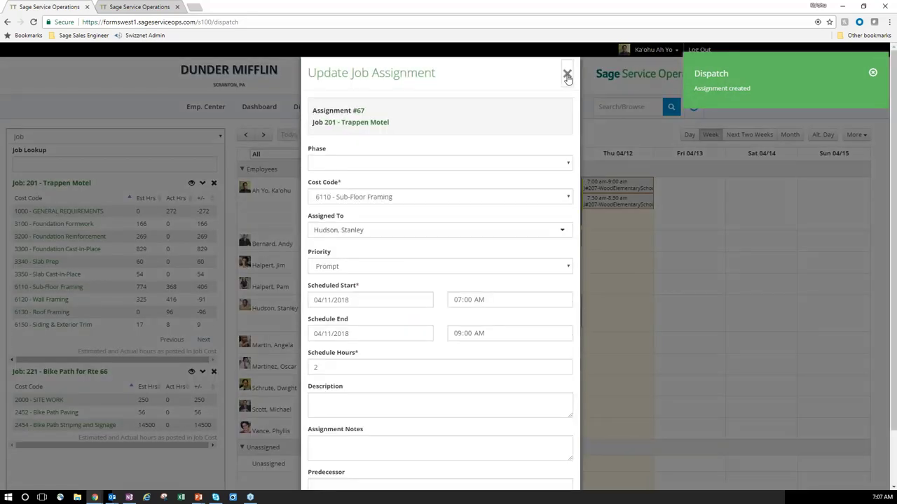
click(568, 74)
drag(580, 303, 726, 303)
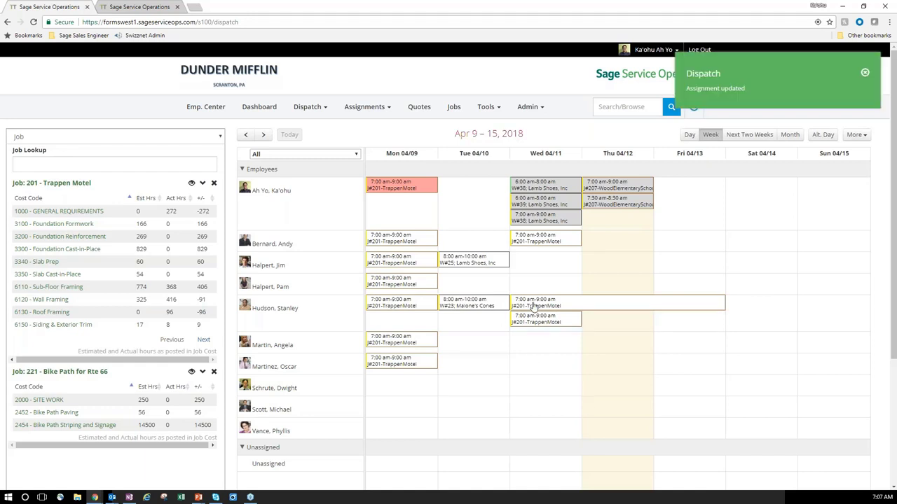
mouse_move(709, 308)
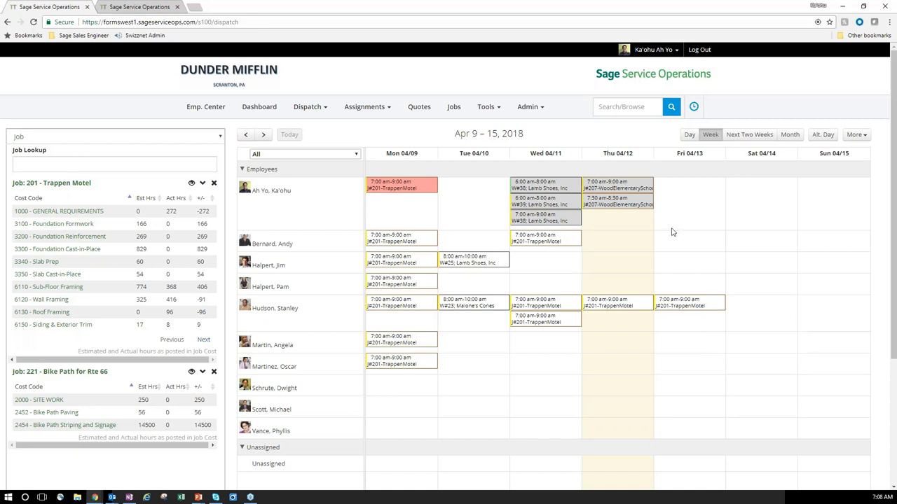
mouse_move(620, 191)
Assign 1000 - GENERAL REQUIREMENTS to the first employee on Thu 04/12, 7:00–9:00 am.
mouse_move(558, 208)
mouse_move(607, 212)
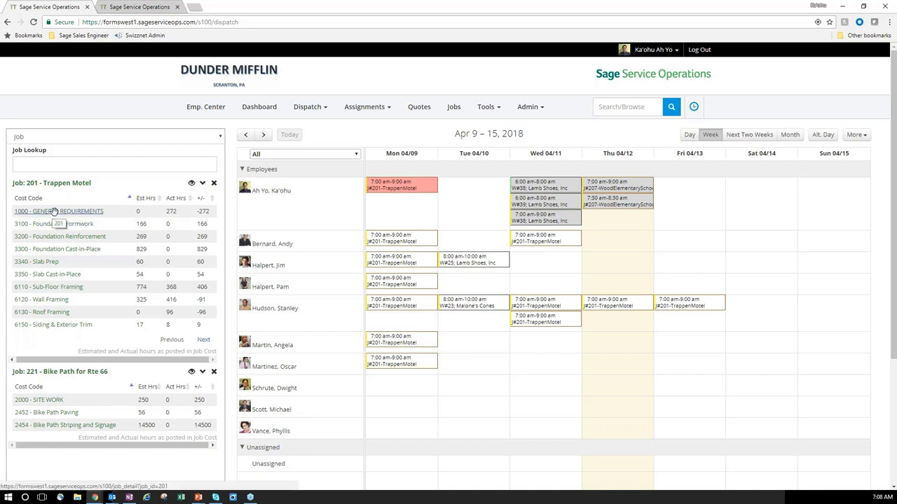
drag(51, 212, 616, 222)
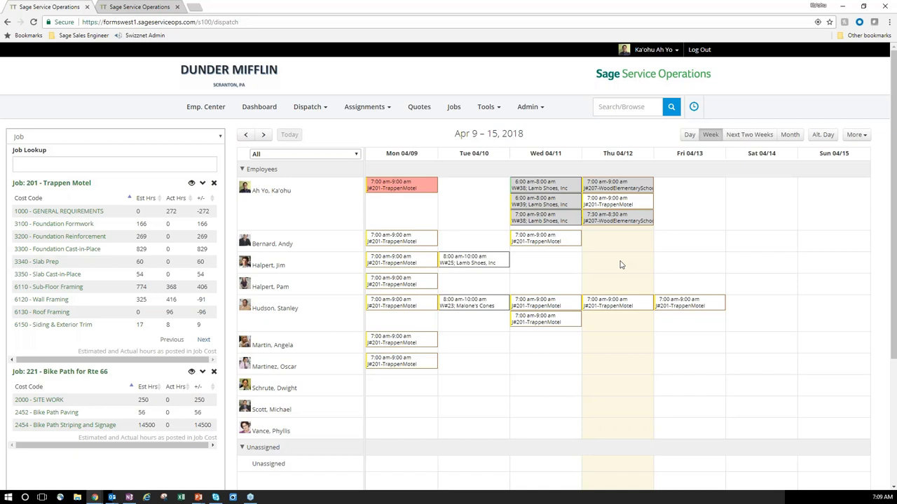
Go to the Assignments page and view, then dismiss, the actions for the Trappen Motel 201 row.
click(220, 75)
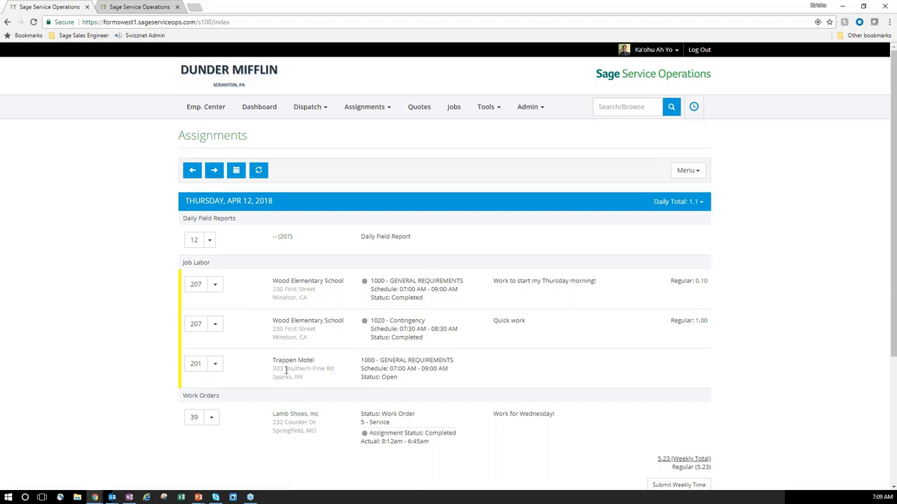
scroll(300, 369, down, 1)
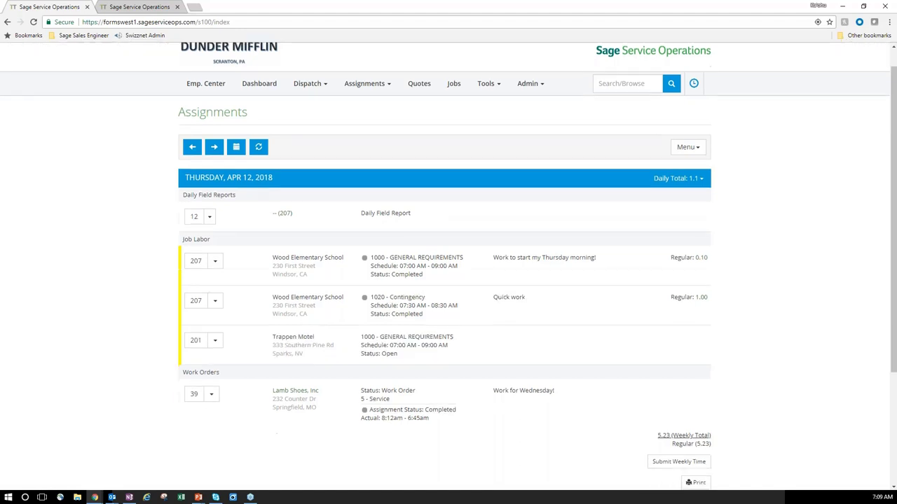
scroll(217, 323, down, 1)
click(216, 319)
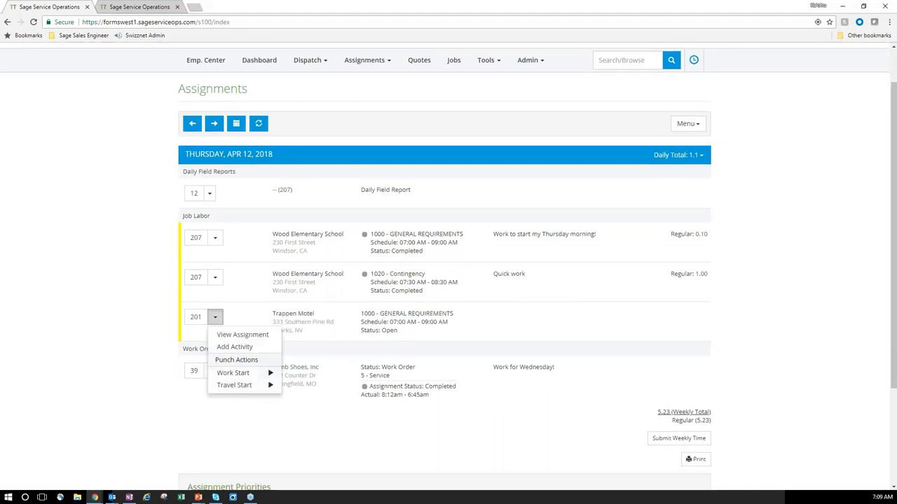
click(259, 295)
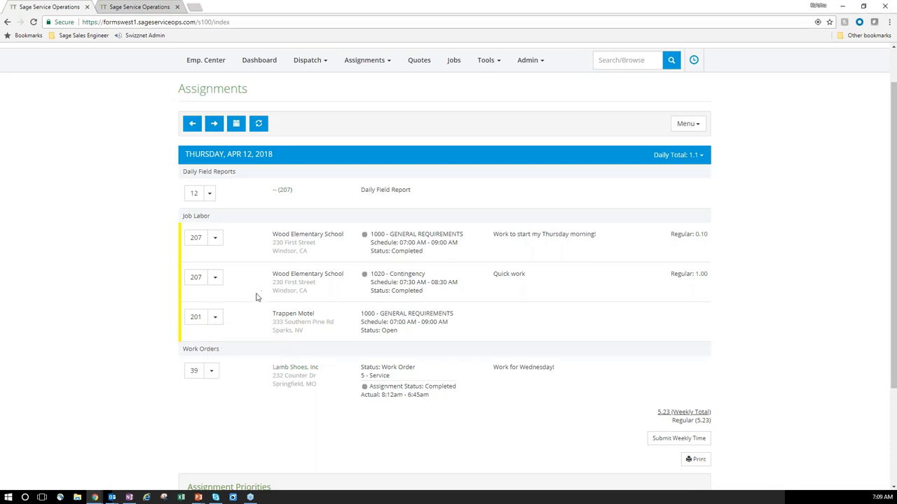
Open developer tools and check the second Wood Elementary assignment's actions in the tablet preview.
right_click(116, 282)
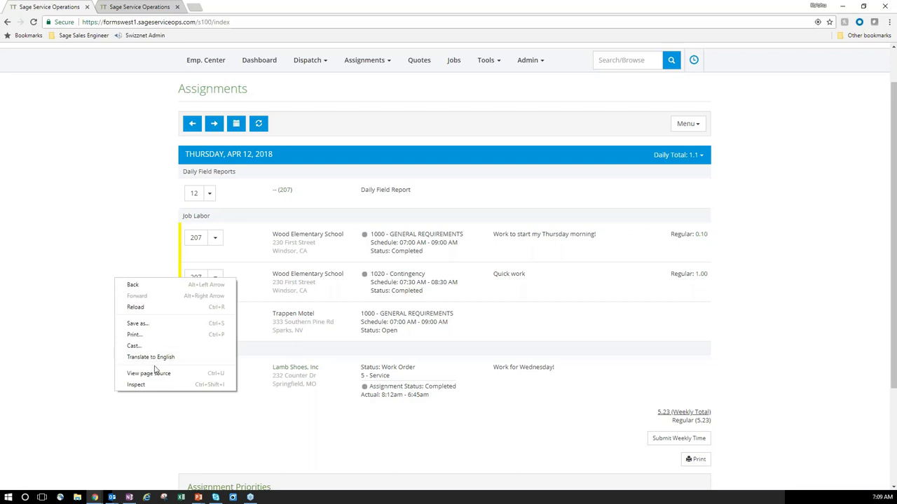
click(155, 388)
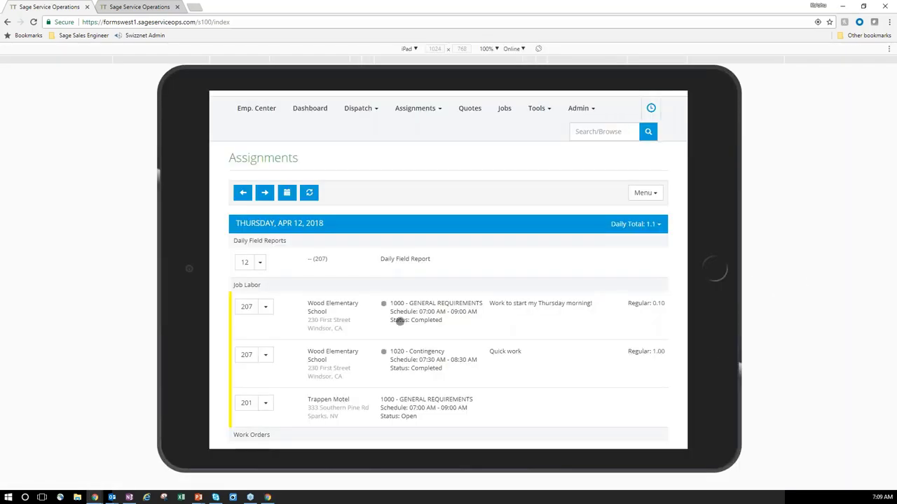
scroll(399, 320, down, 1)
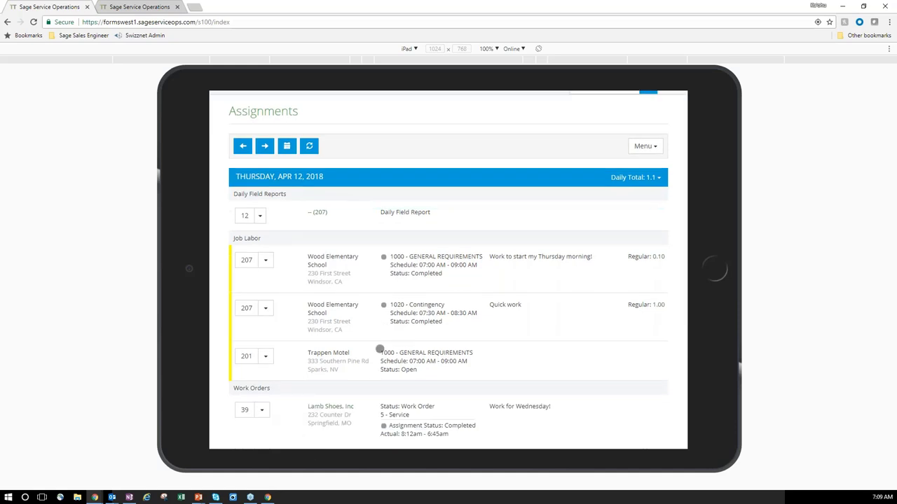
scroll(379, 350, down, 3)
scroll(366, 362, up, 5)
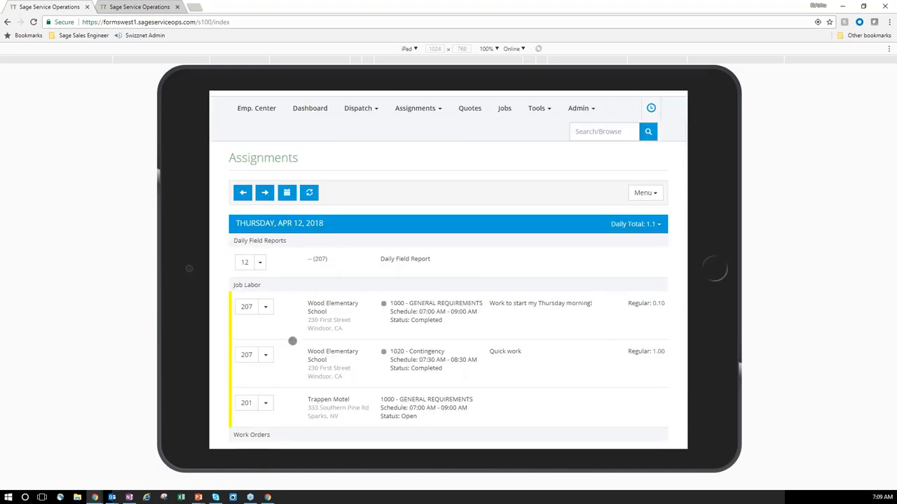
click(267, 354)
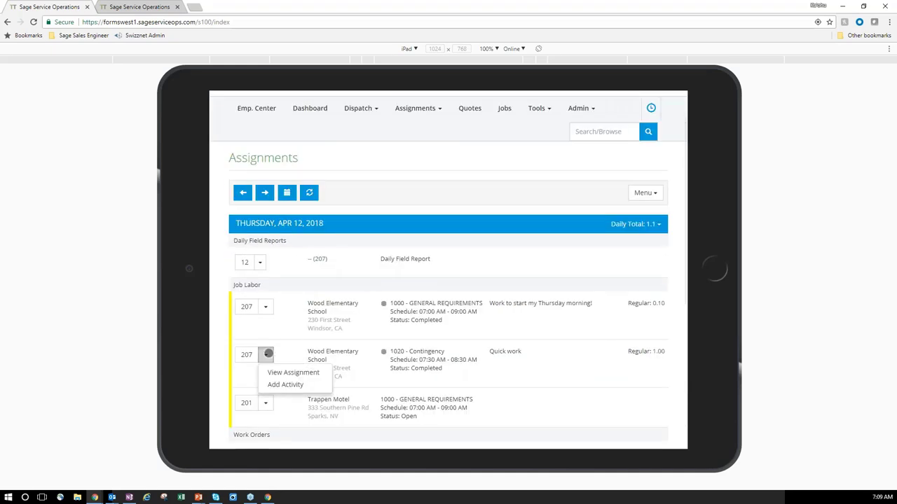
click(267, 354)
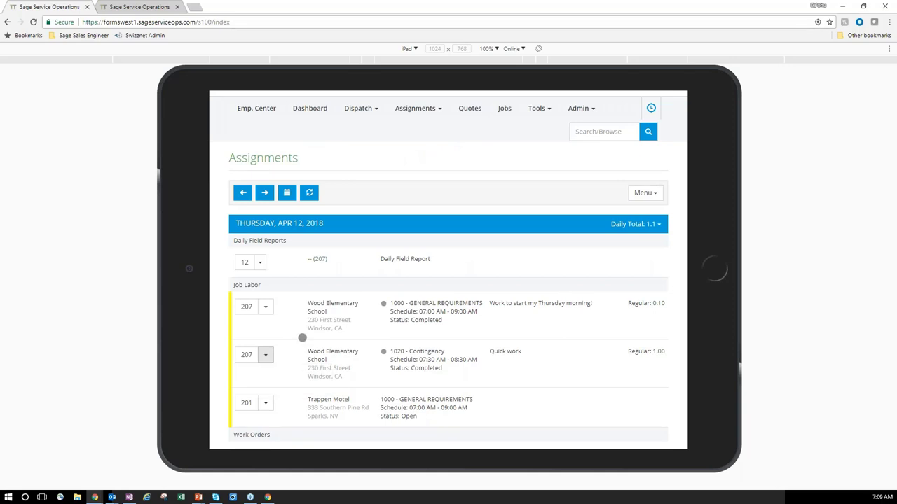
Preview the Assignments page on an iPhone-sized screen, then return to the full desktop layout.
click(412, 48)
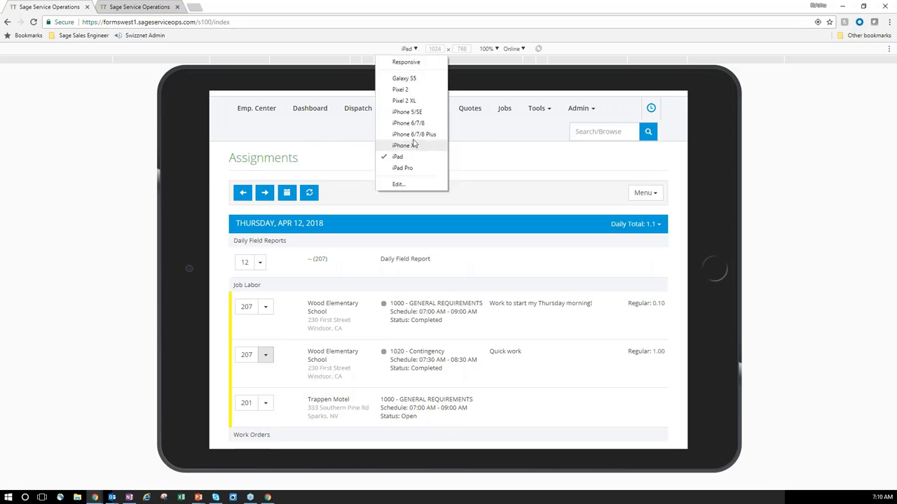
click(420, 124)
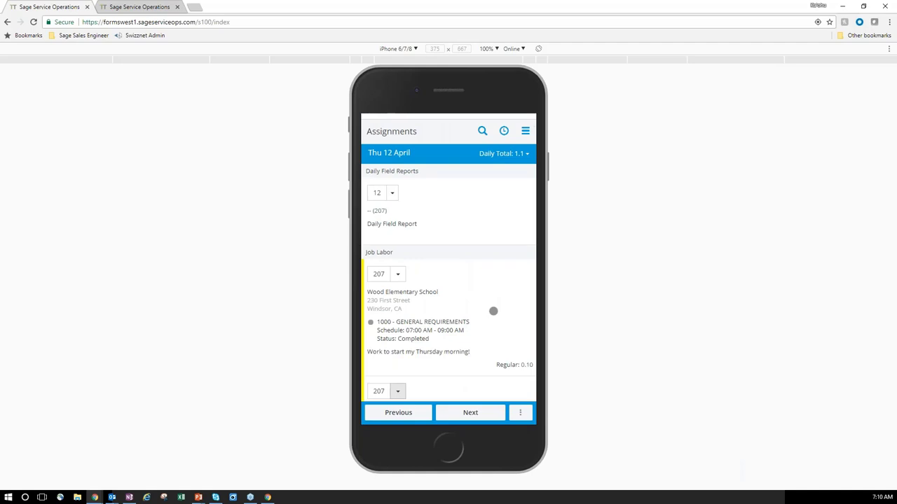
scroll(493, 311, down, 1)
scroll(493, 391, up, 3)
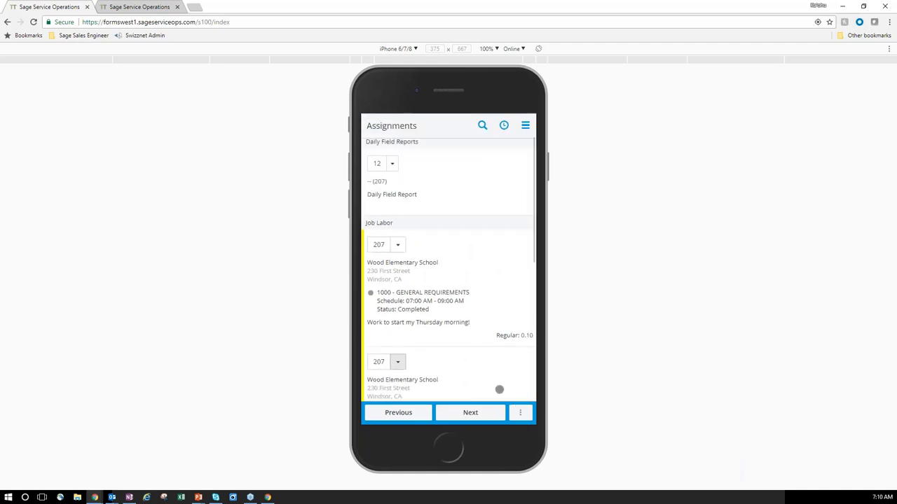
click(520, 413)
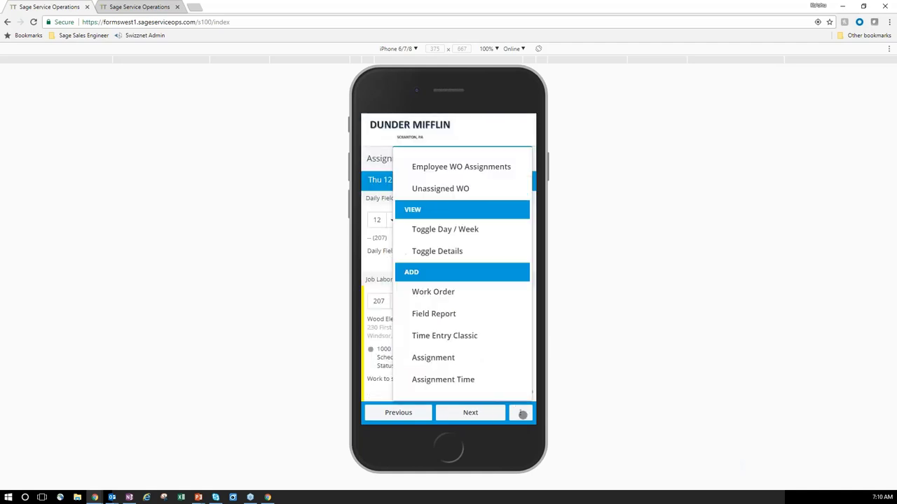
click(376, 380)
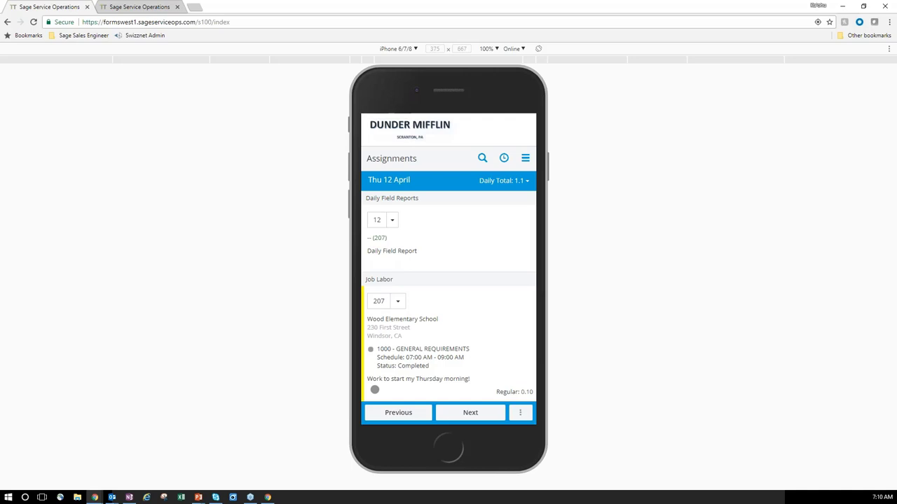
key(ctrl+shift+m)
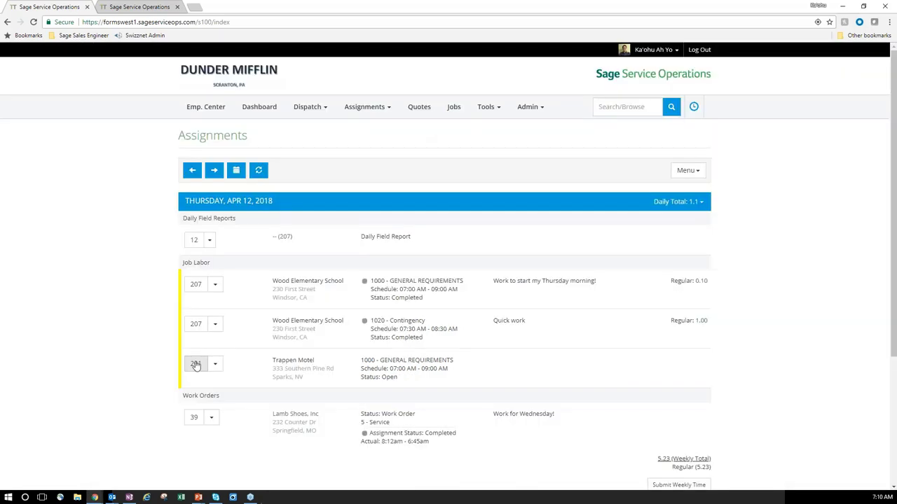
Open the Job 201 Trappen Motel detail page from its assignment row.
click(195, 364)
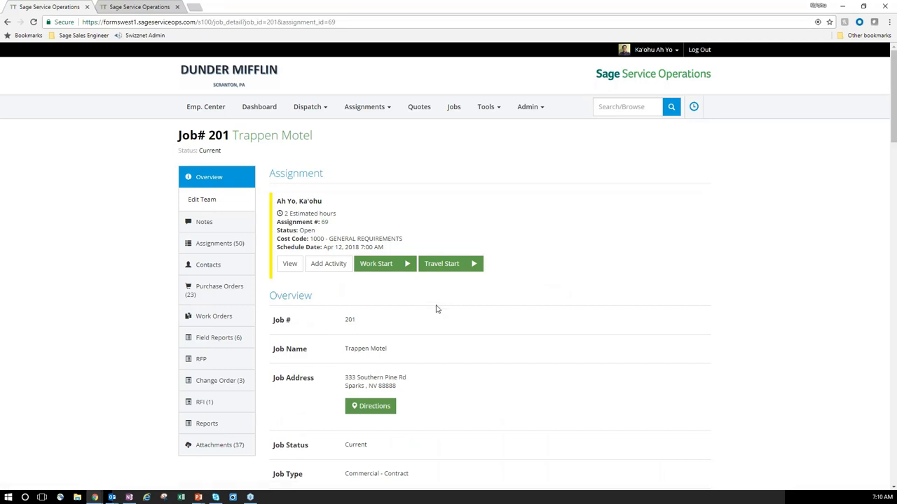
Start work on the Job 201 assignment, view its Yellow Note, and list its purchase orders.
click(404, 266)
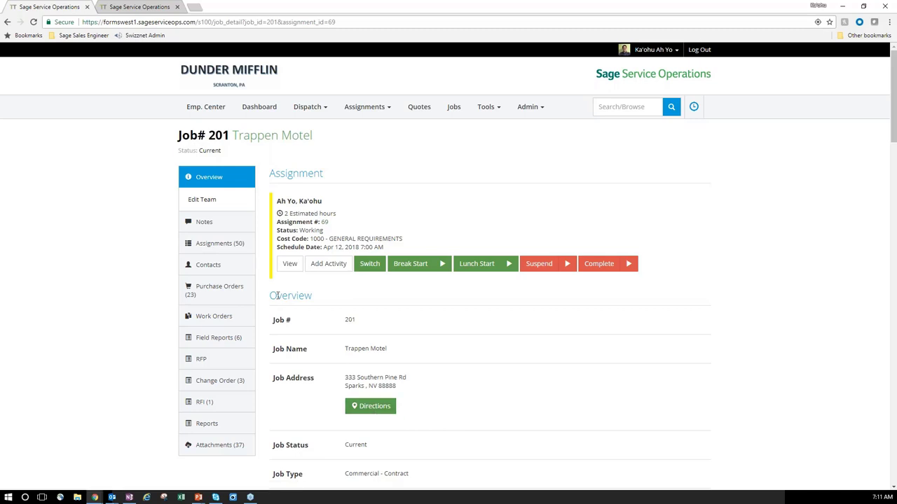
click(219, 223)
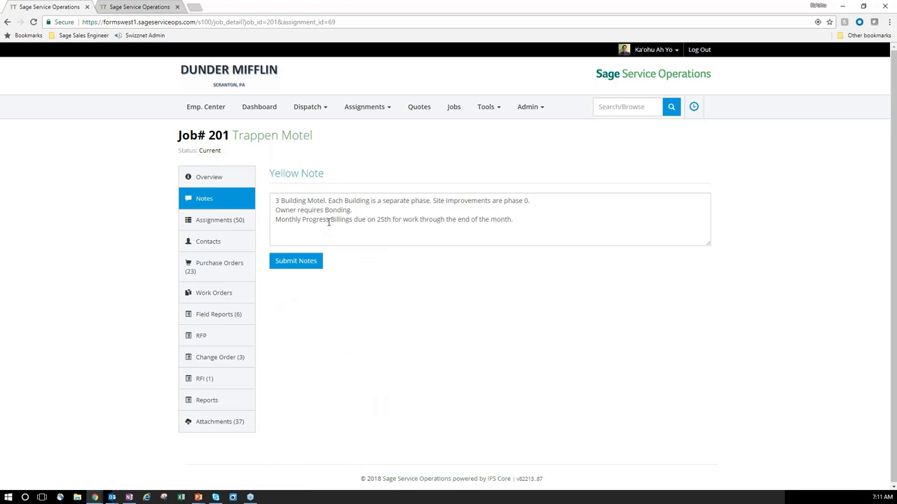
click(233, 267)
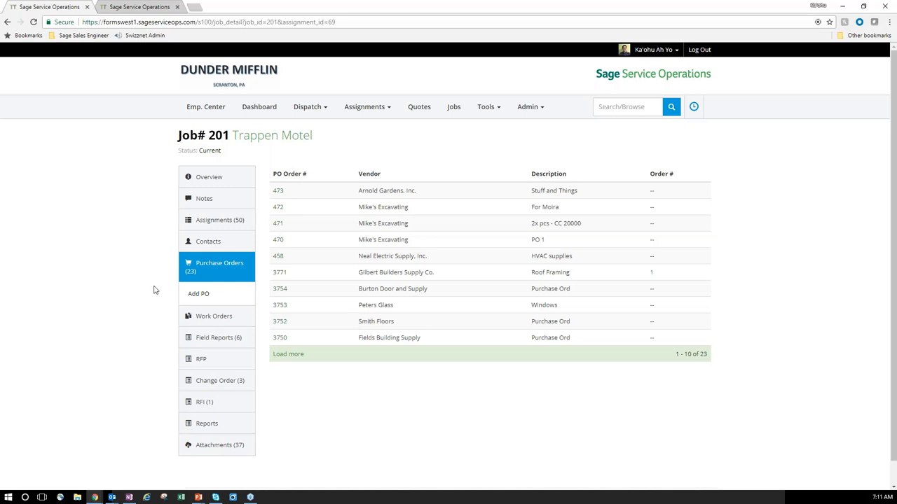
Create PO 475 for Job 201 from vendor Bennett Drill & Trench, described as 'Bought a drill'.
click(206, 297)
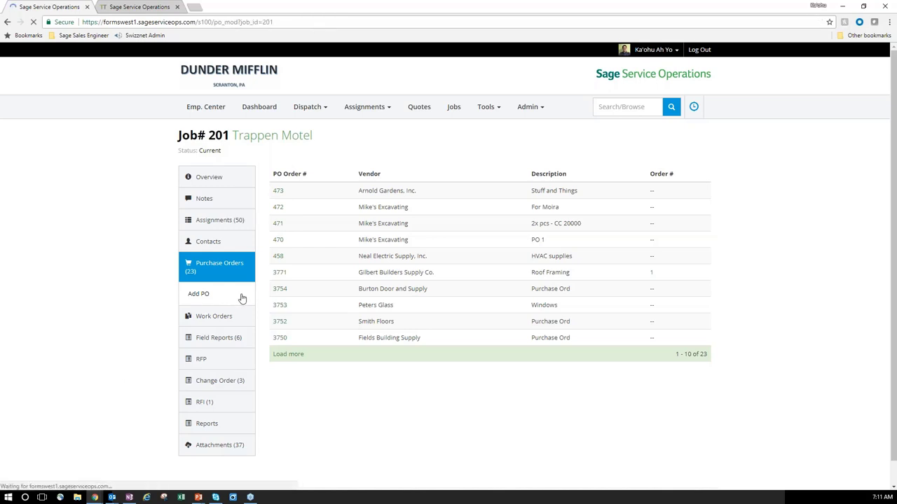
click(230, 241)
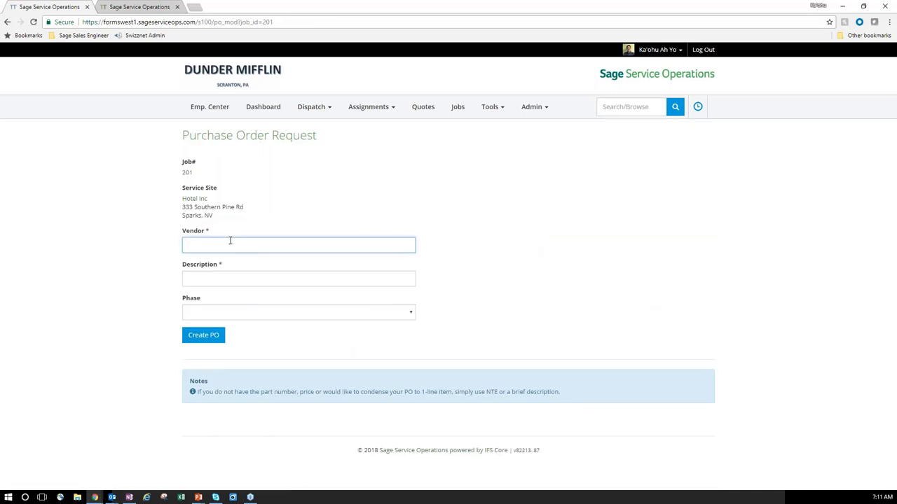
text(be)
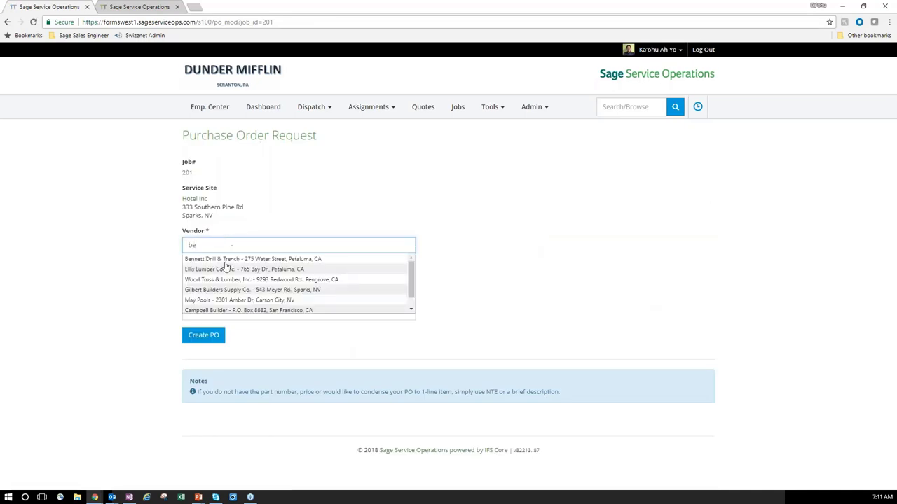
click(226, 258)
click(212, 288)
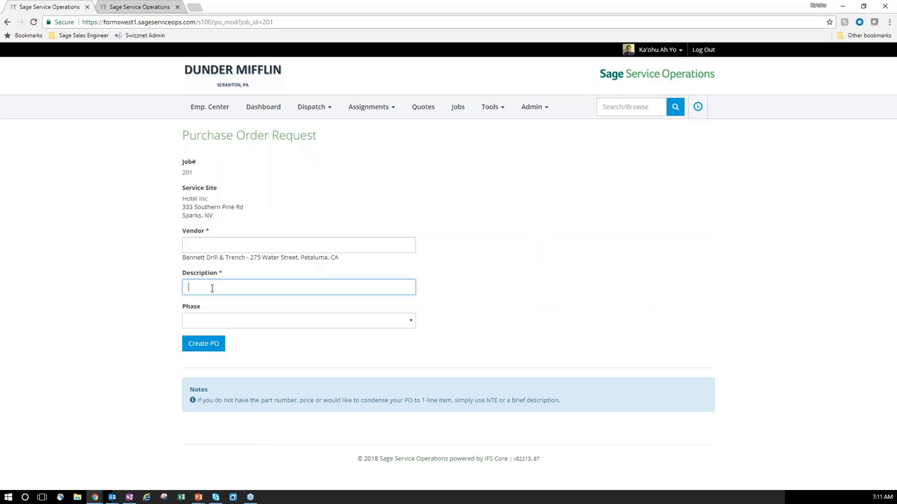
text(Bought a drill)
key(Tab)
click(212, 348)
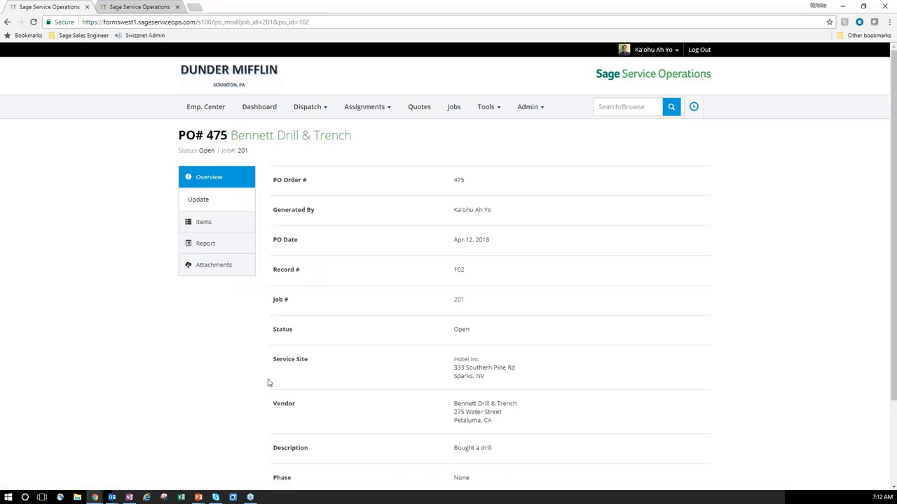
Add one Cordless Drill & Bits part at $50 unit cost to PO 475 and view its attachments.
click(213, 225)
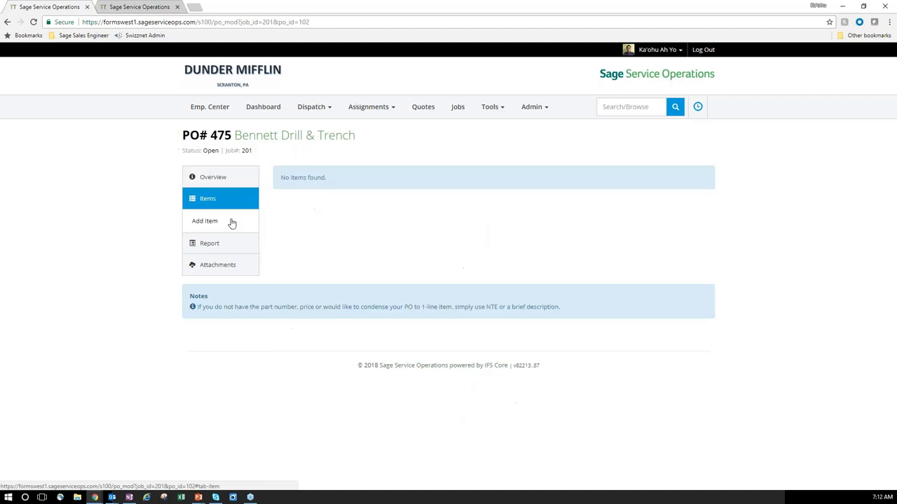
click(204, 221)
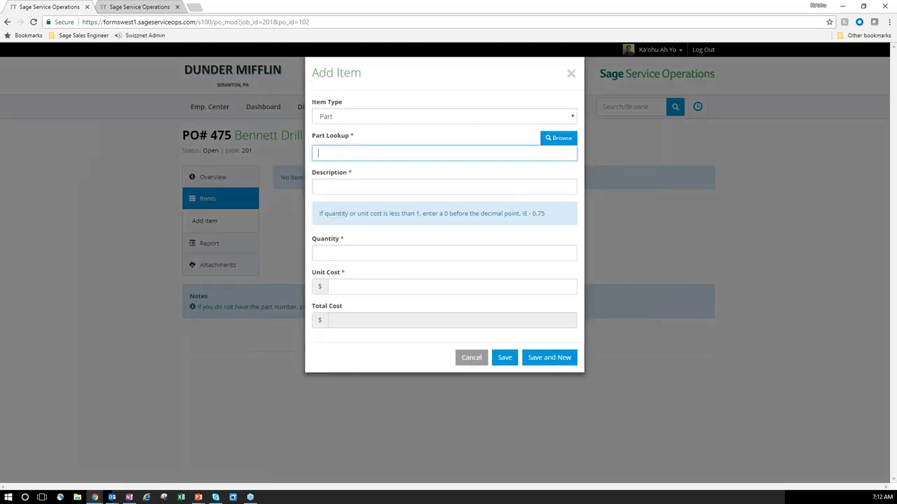
text(dril)
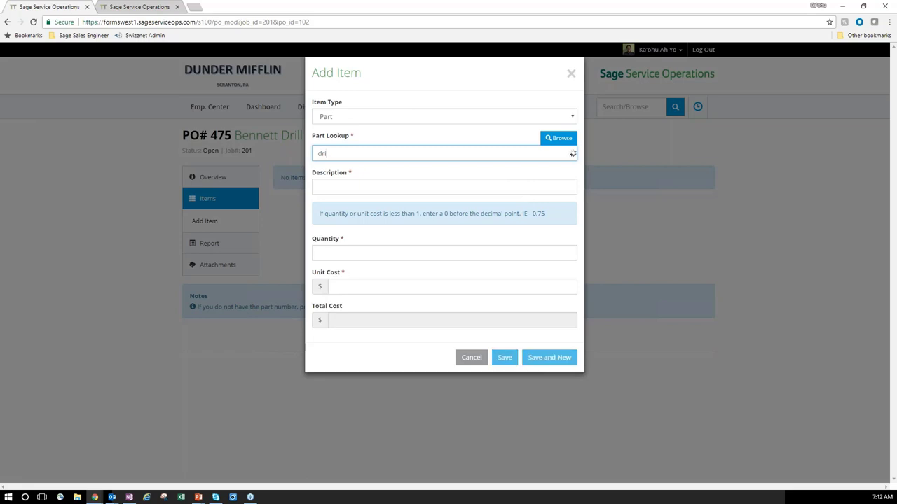
click(357, 168)
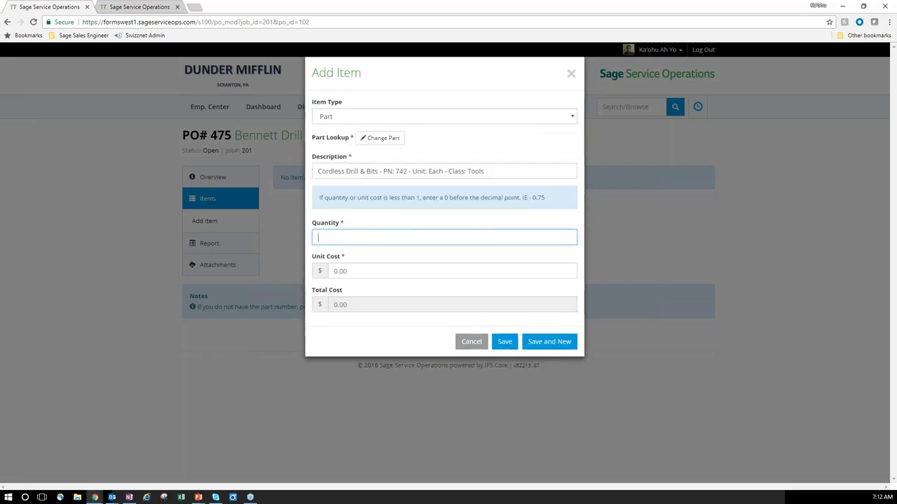
text(1)
key(Tab)
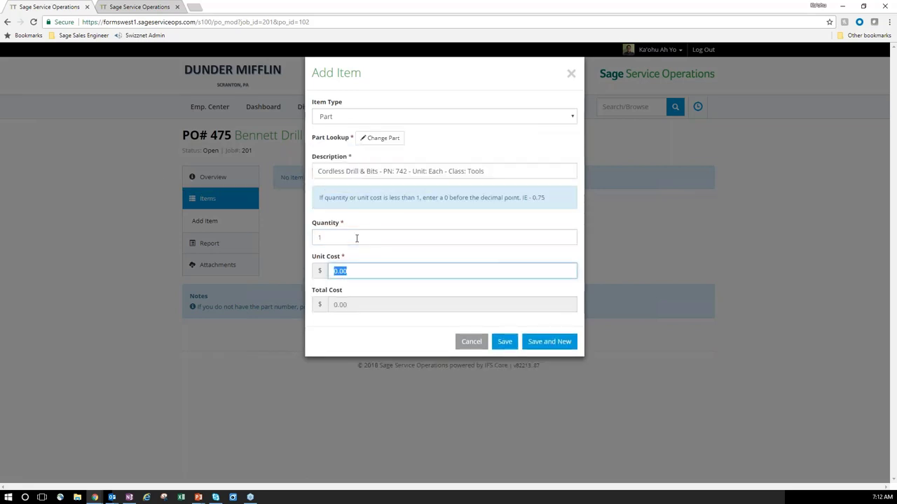
text(50)
key(Tab)
key(Return)
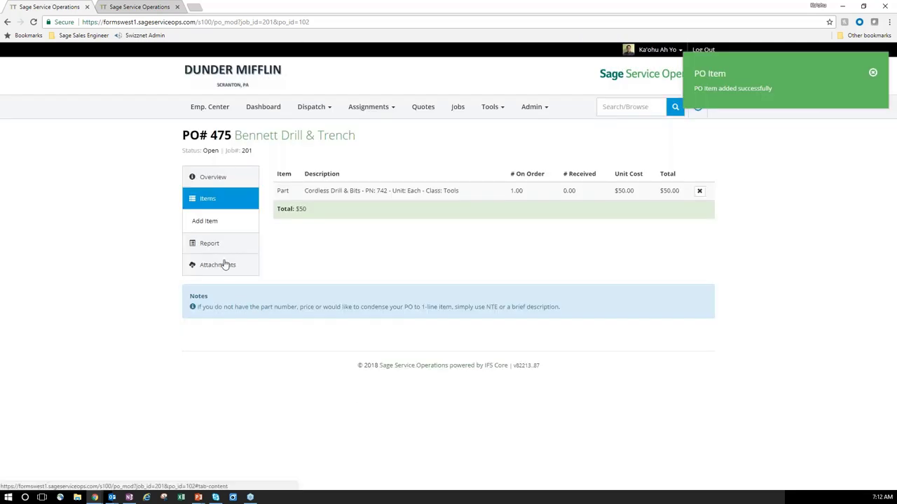
click(223, 265)
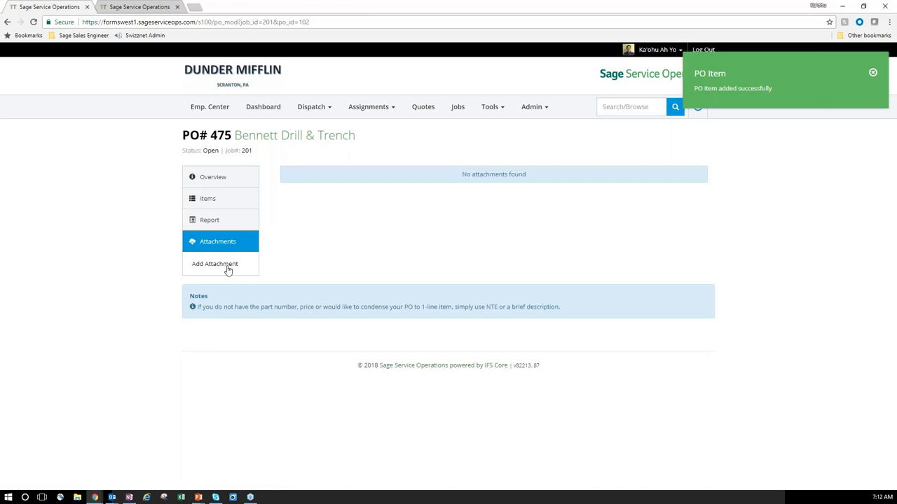
Start a new attachment titled 'Drill' and choose the yellow drill image from Desktop > SSO Images.
click(227, 269)
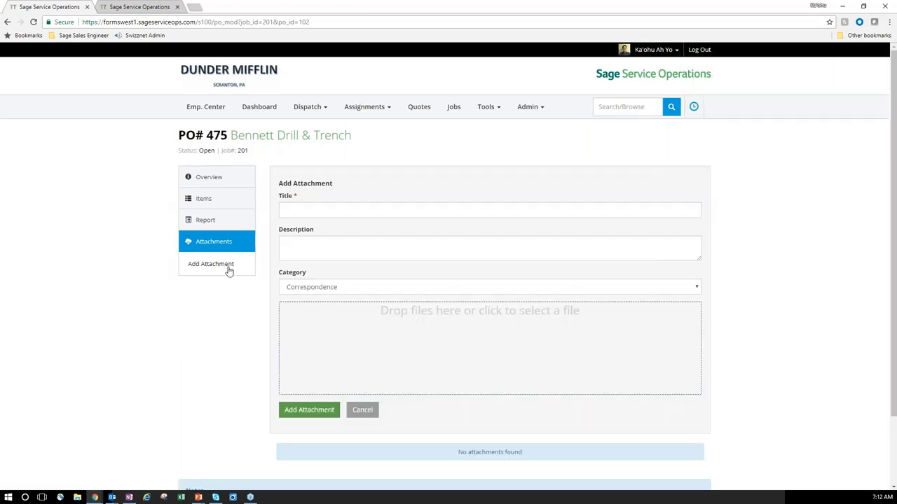
click(335, 210)
text(Drill)
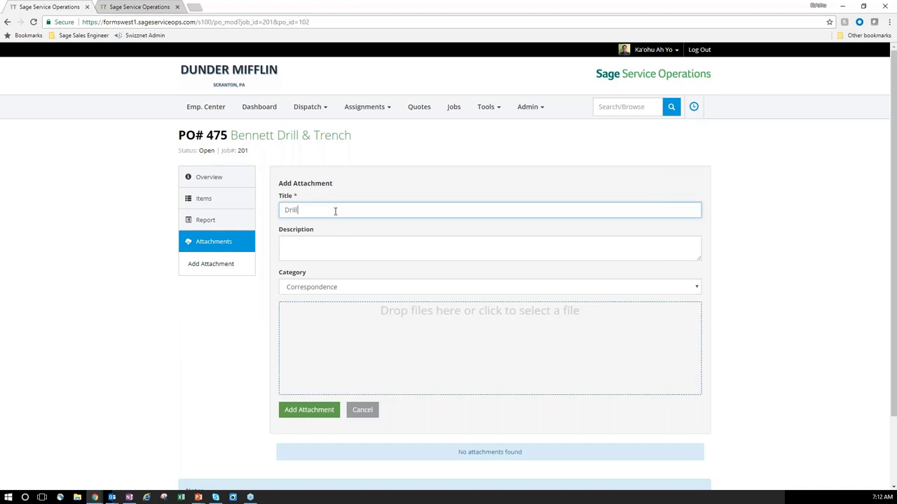
click(308, 412)
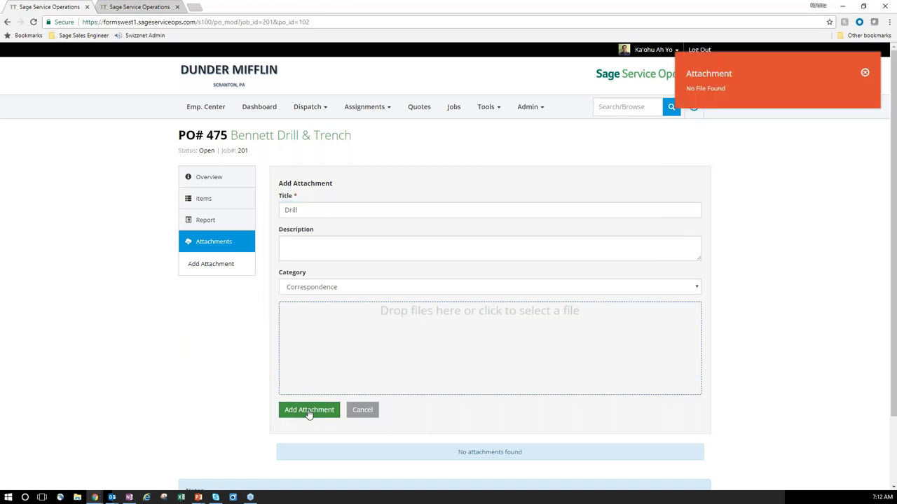
click(302, 239)
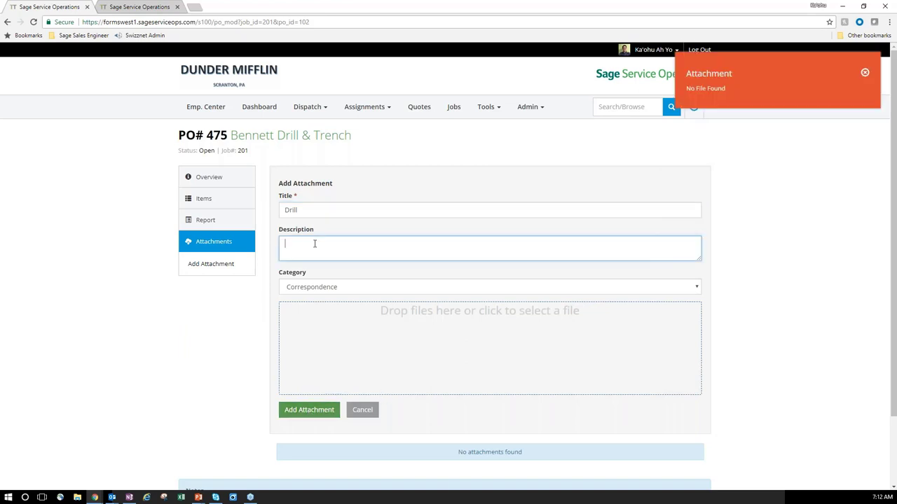
click(329, 339)
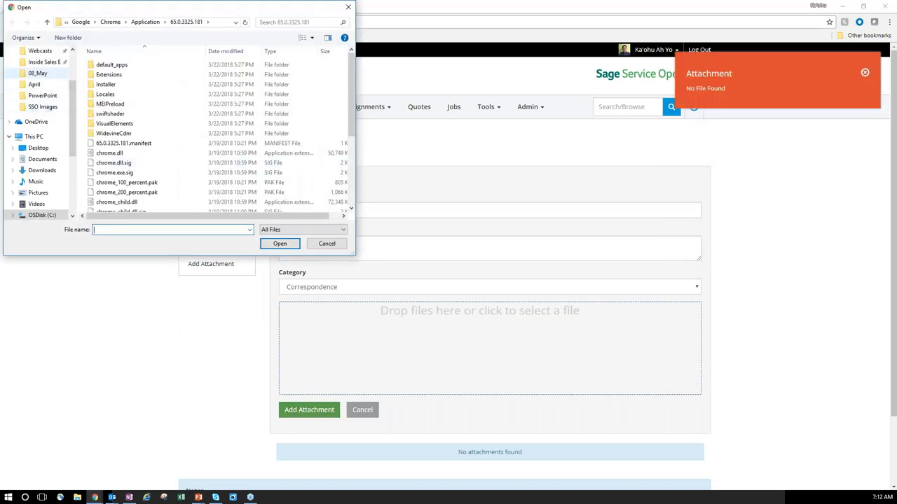
scroll(39, 126, up, 3)
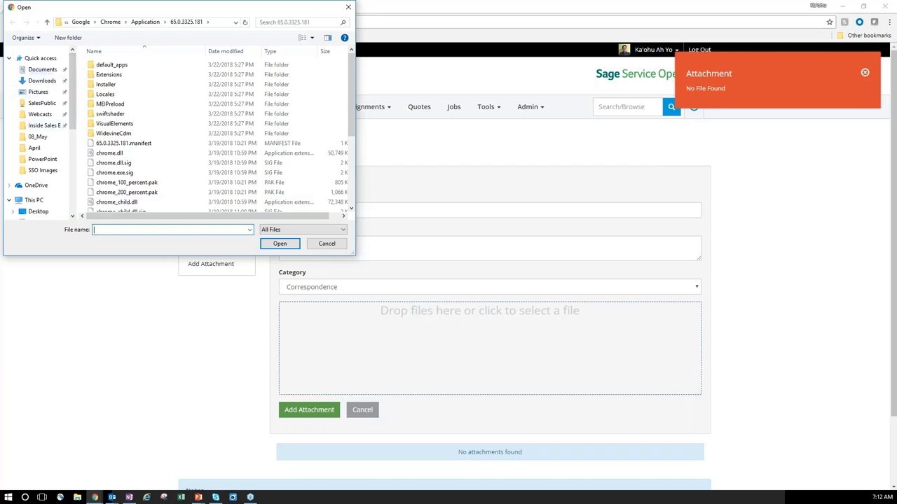
click(39, 212)
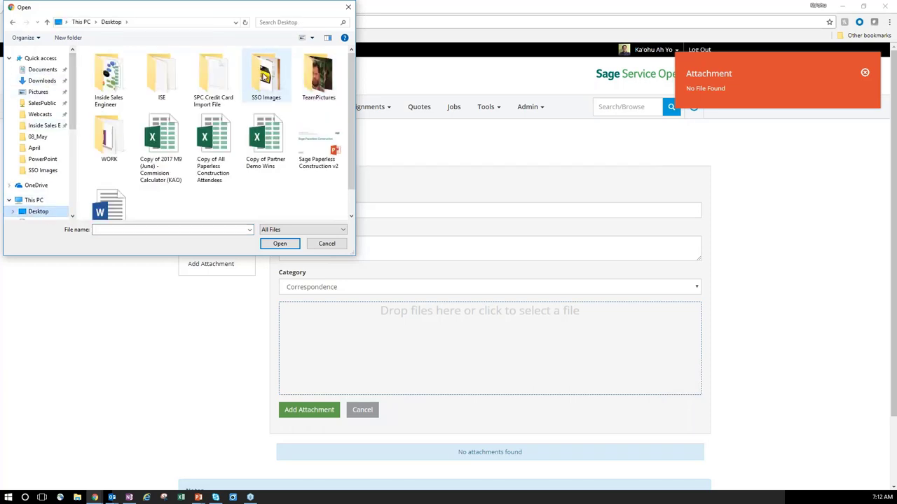
double_click(266, 73)
click(109, 73)
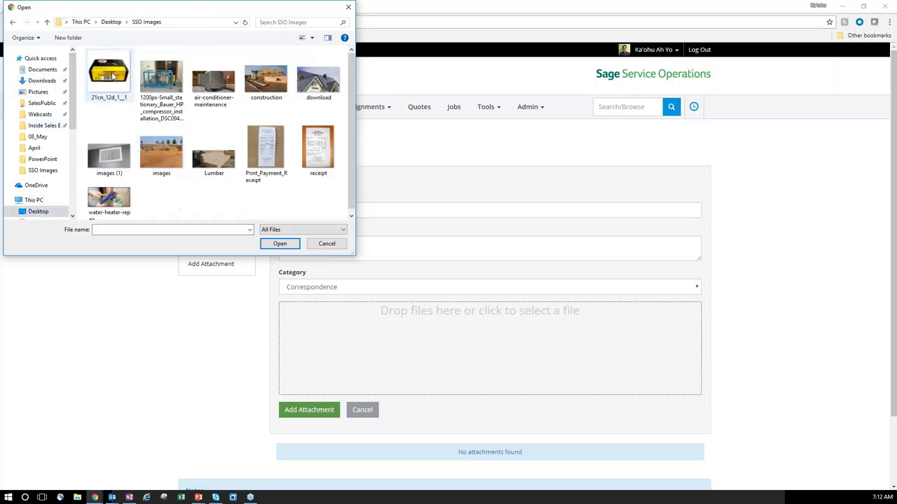
click(277, 245)
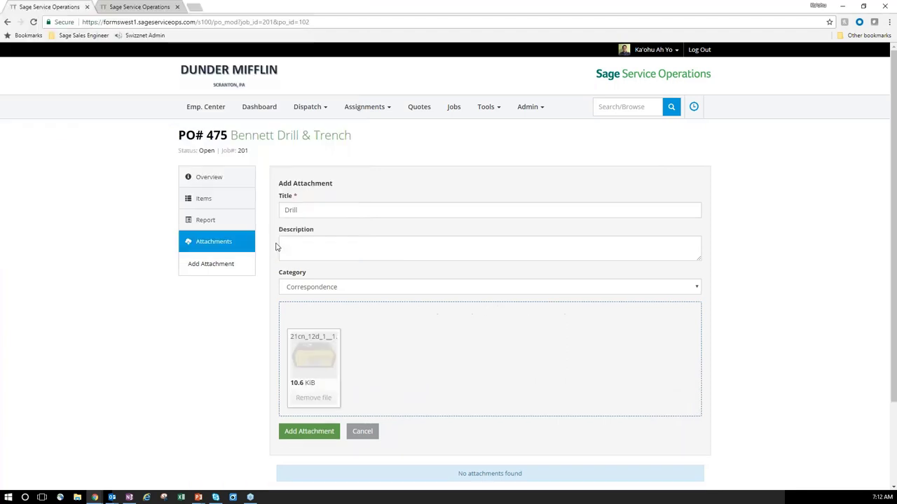
Describe the attachment as 'this is the drill i bought' and upload it.
click(337, 253)
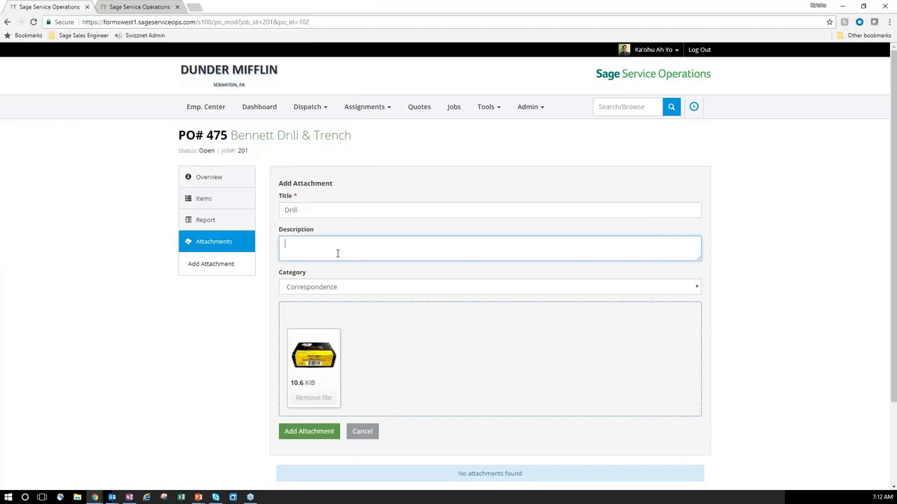
text(this is a the drill I go)
key(BackSpace)
key(BackSpace)
text(bough)
click(324, 429)
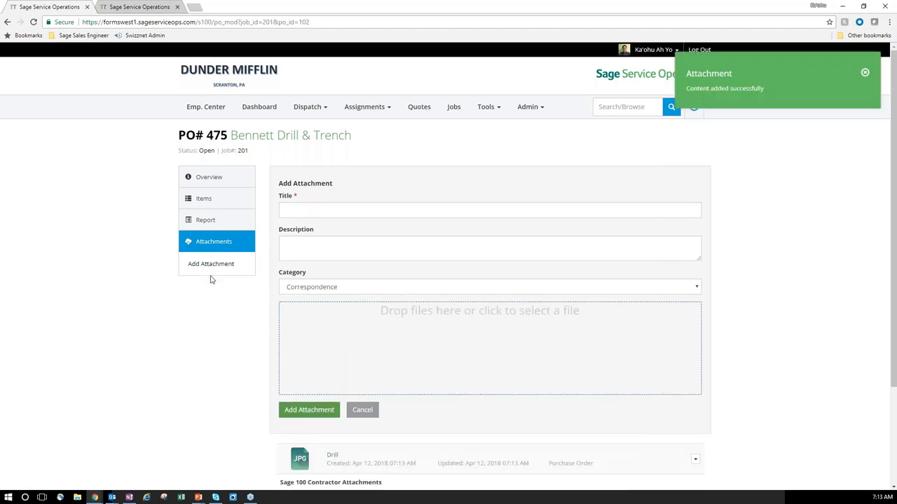
click(208, 265)
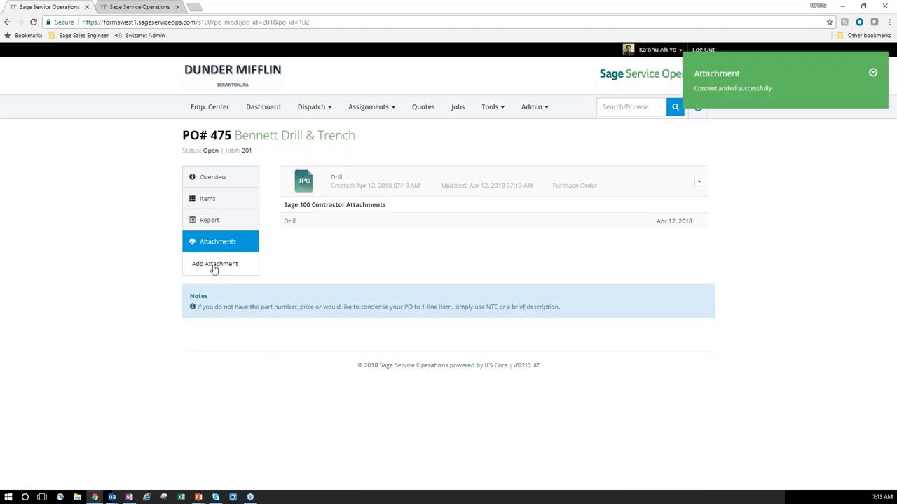
Upload the receipt image as an attachment titled 'Receipt'.
click(215, 269)
click(392, 329)
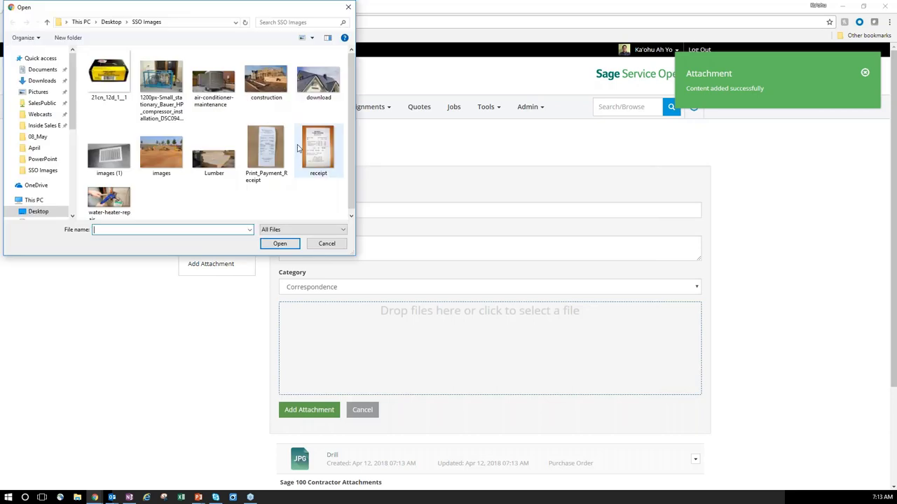
double_click(318, 150)
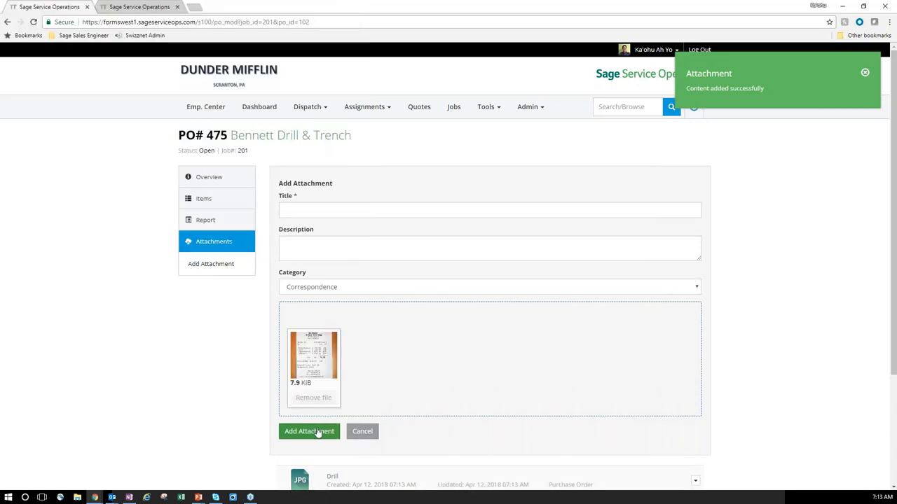
click(316, 433)
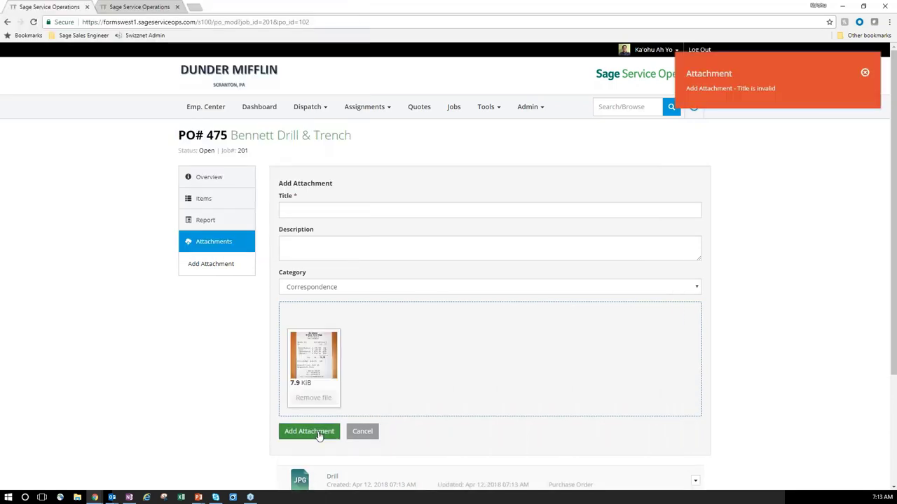
click(324, 209)
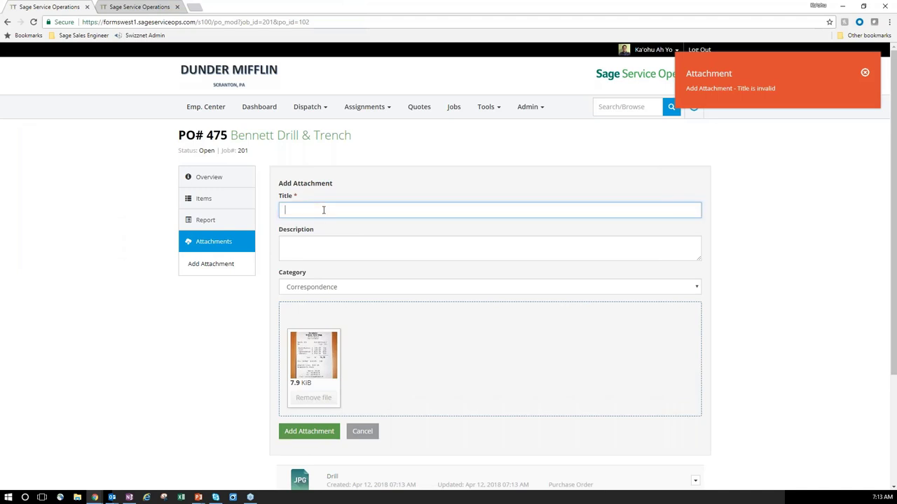
text(Receipt)
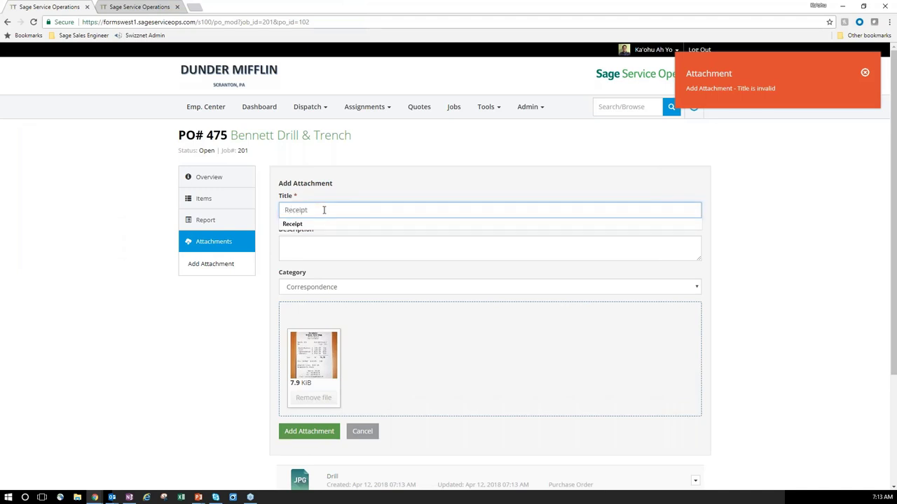
key(Tab)
click(287, 433)
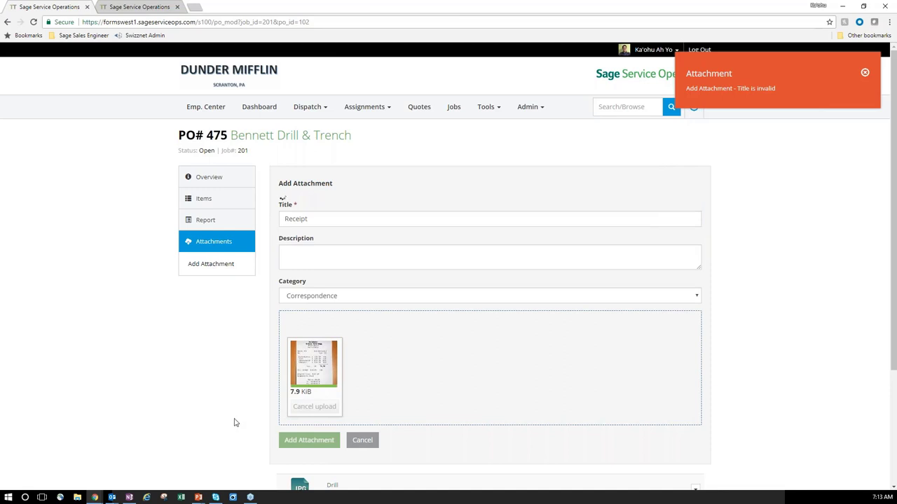
Switch to the purchase order's Report section.
scroll(235, 423, down, 2)
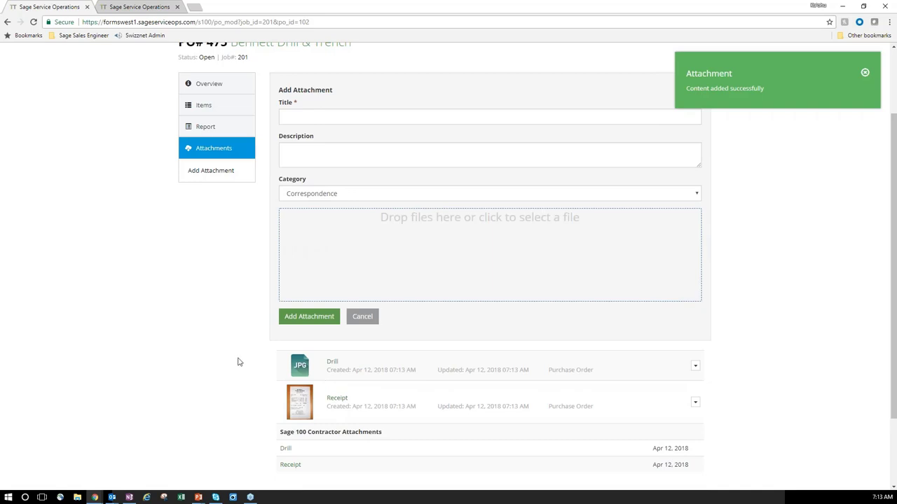
scroll(238, 361, up, 2)
click(223, 220)
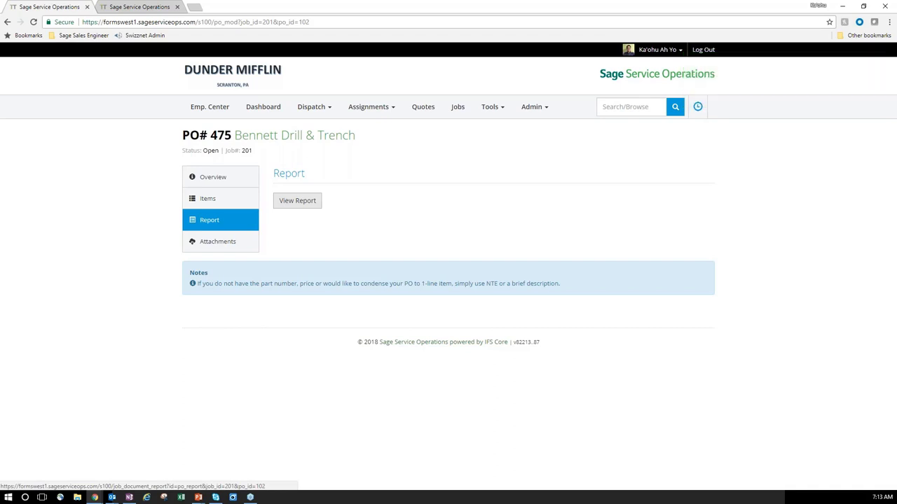
Open the PO 475 report and add a drawn client signature.
click(303, 203)
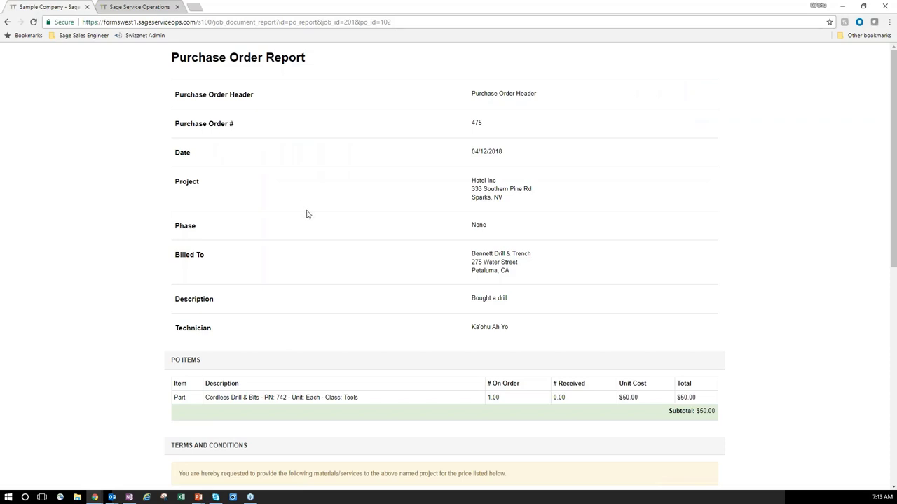
scroll(306, 214, down, 5)
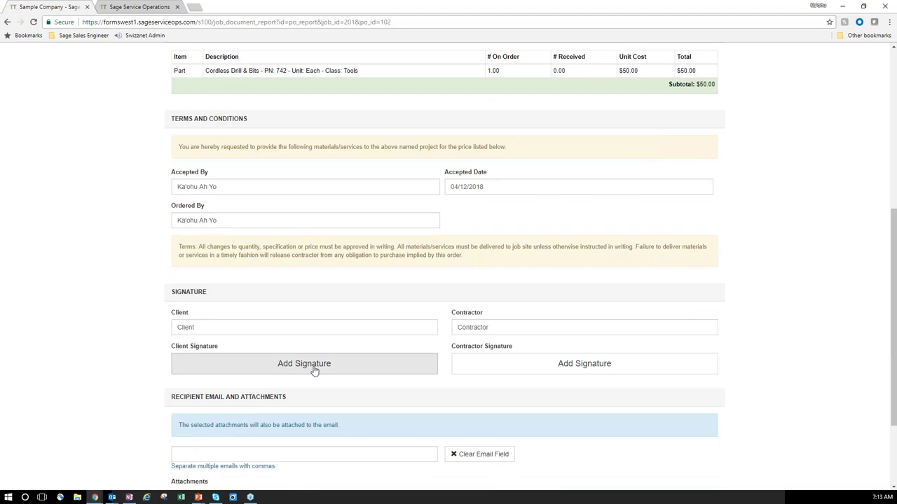
click(314, 366)
drag(352, 131, 379, 163)
mouse_move(377, 123)
mouse_down()
mouse_move(386, 161)
mouse_move(390, 153)
mouse_up()
click(393, 125)
mouse_move(394, 134)
mouse_down()
mouse_move(399, 152)
mouse_move(456, 144)
mouse_move(494, 154)
mouse_up()
drag(463, 122, 499, 120)
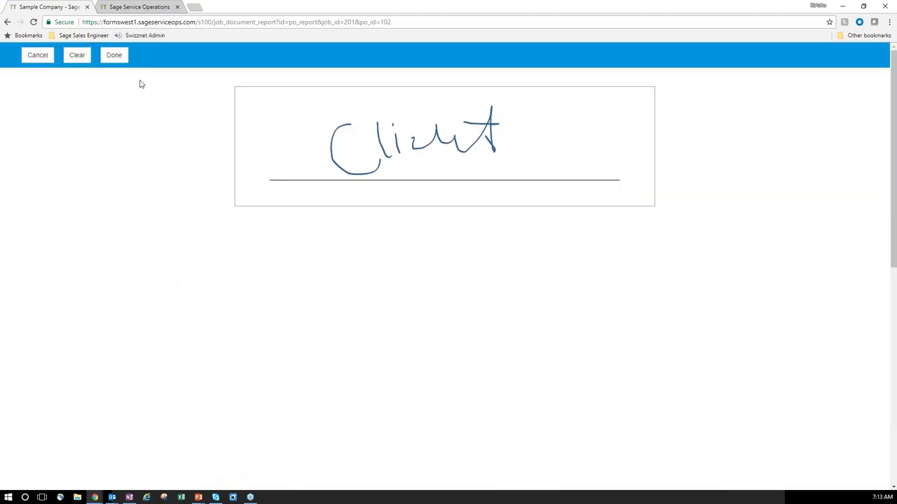
click(127, 62)
Draw and save the contractor's signature on the report.
click(527, 247)
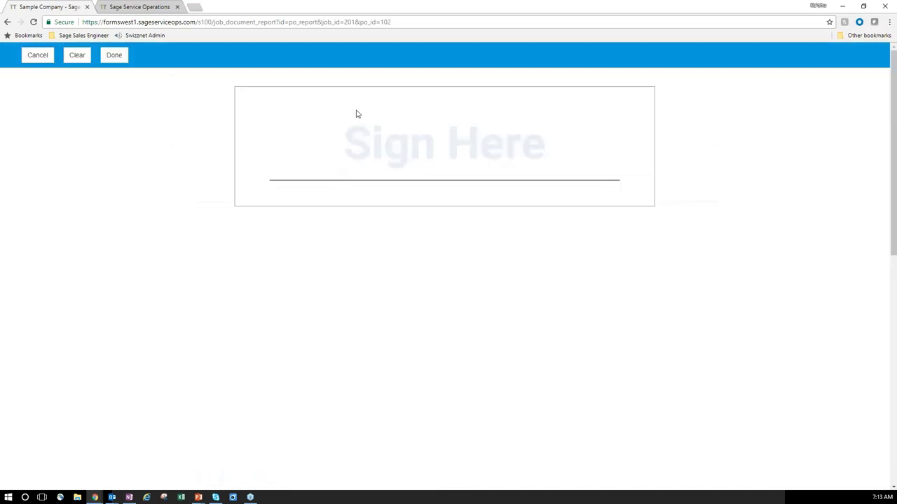
mouse_move(371, 110)
mouse_down()
mouse_move(380, 180)
mouse_move(452, 119)
mouse_move(481, 192)
mouse_move(519, 168)
mouse_up()
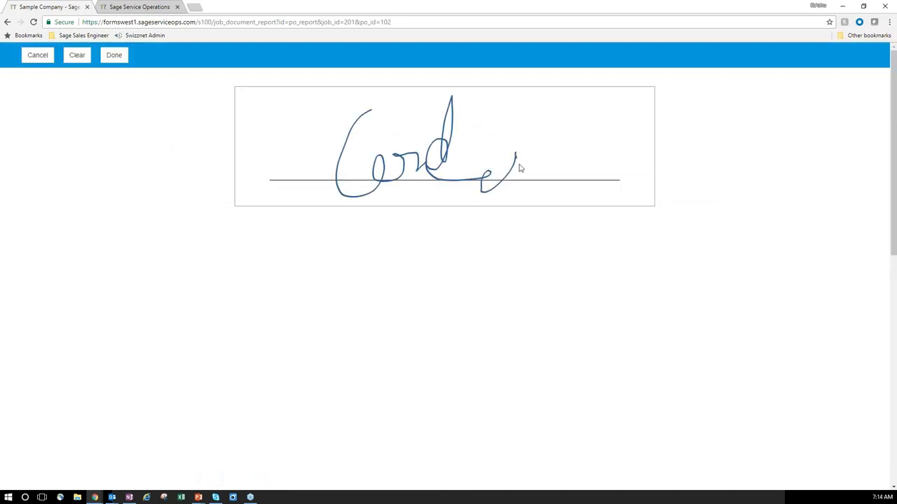
drag(444, 121, 516, 123)
drag(485, 136, 519, 163)
drag(577, 150, 486, 149)
click(114, 55)
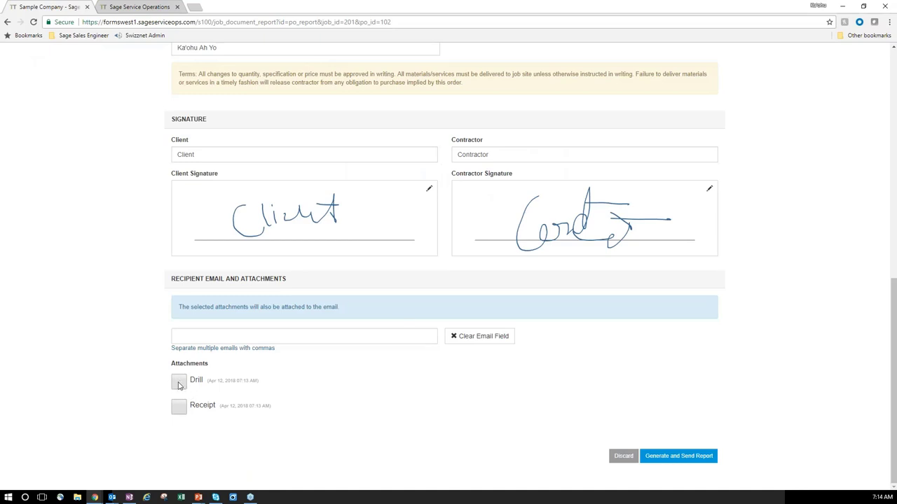
Include the Drill and Receipt attachments, generate and send the report, then view attachments.
click(178, 385)
click(178, 409)
click(219, 338)
scroll(151, 372, up, 1)
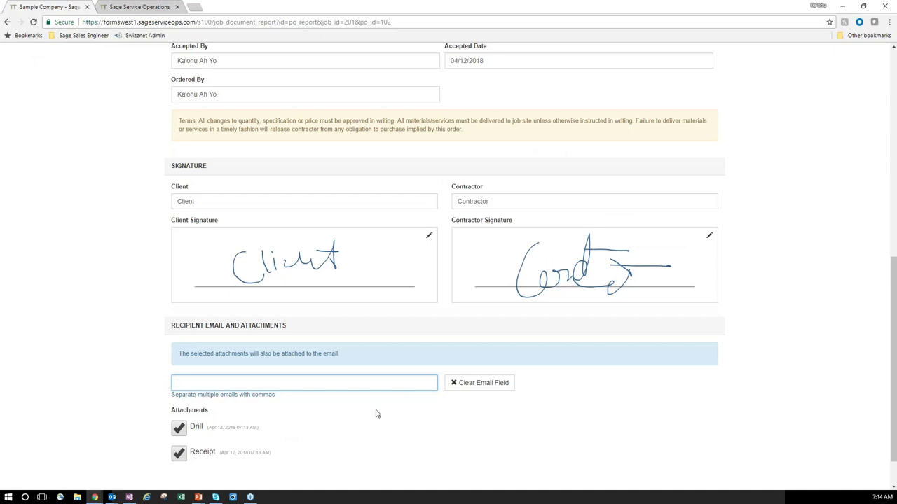
scroll(561, 449, down, 1)
click(687, 457)
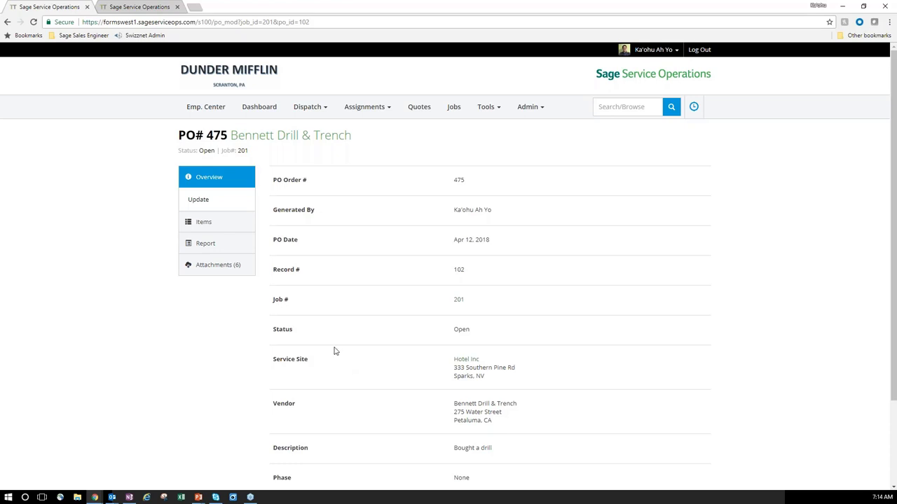
click(221, 265)
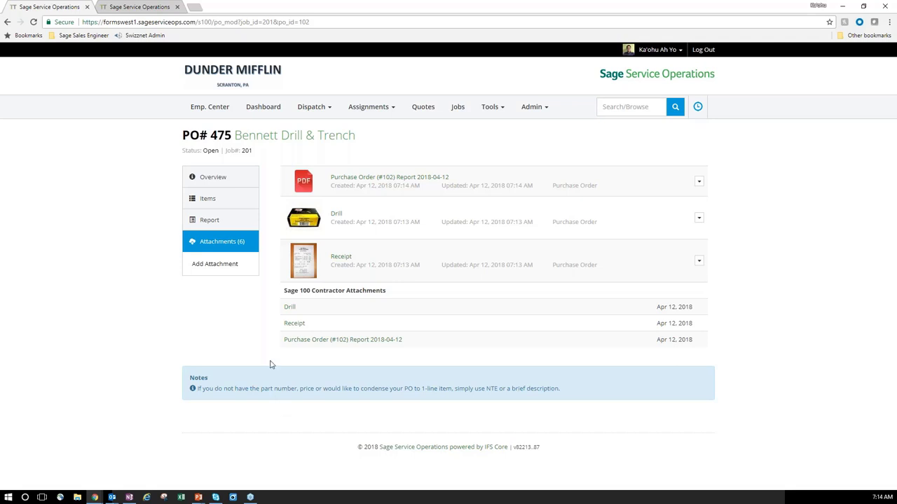
Navigate from PO 475 to Job 201 and list its six Field Reports.
click(247, 151)
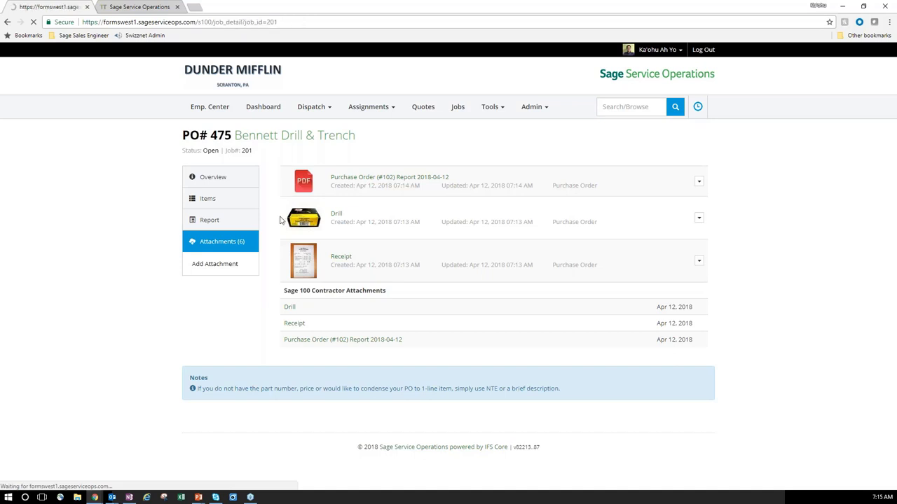
click(226, 293)
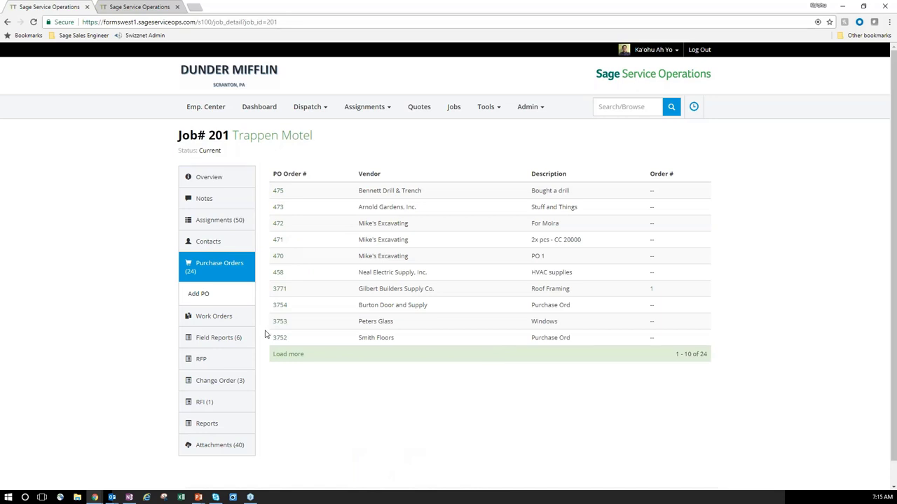
click(235, 339)
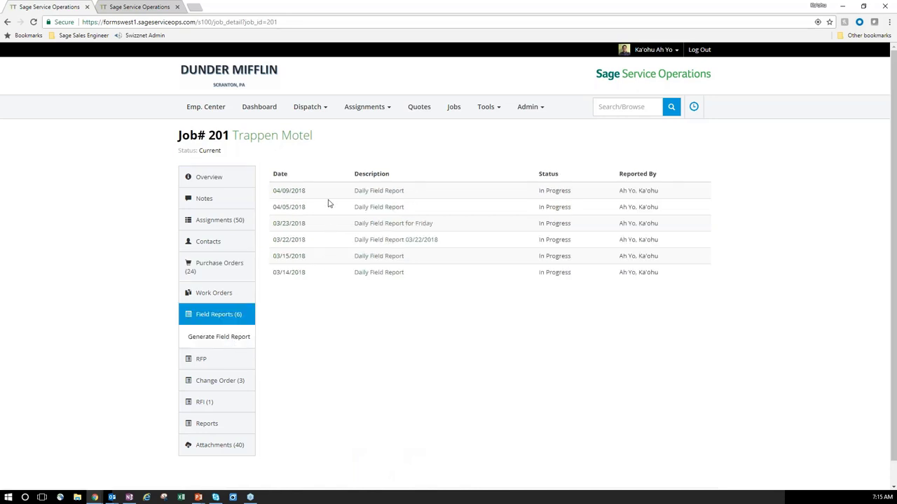
Generate a new field report with '04/12/2018' appended to the Daily Field Report description.
click(224, 340)
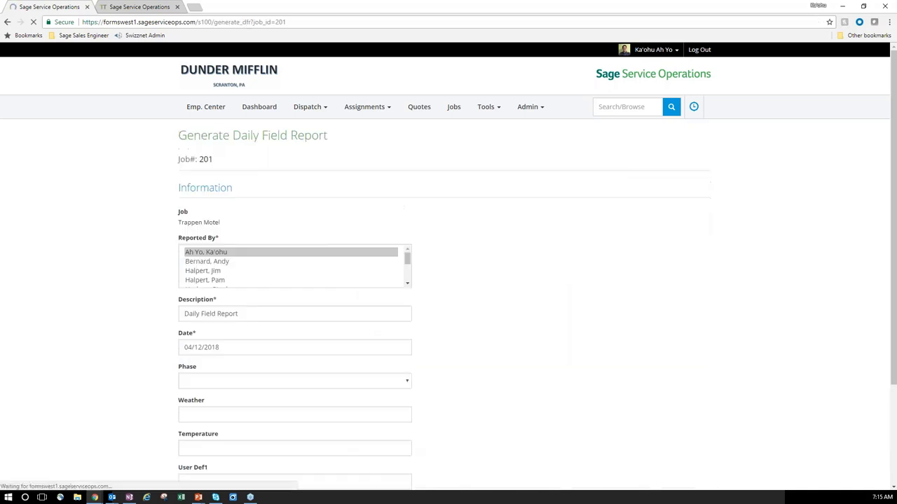
scroll(281, 270, down, 3)
scroll(238, 260, up, 3)
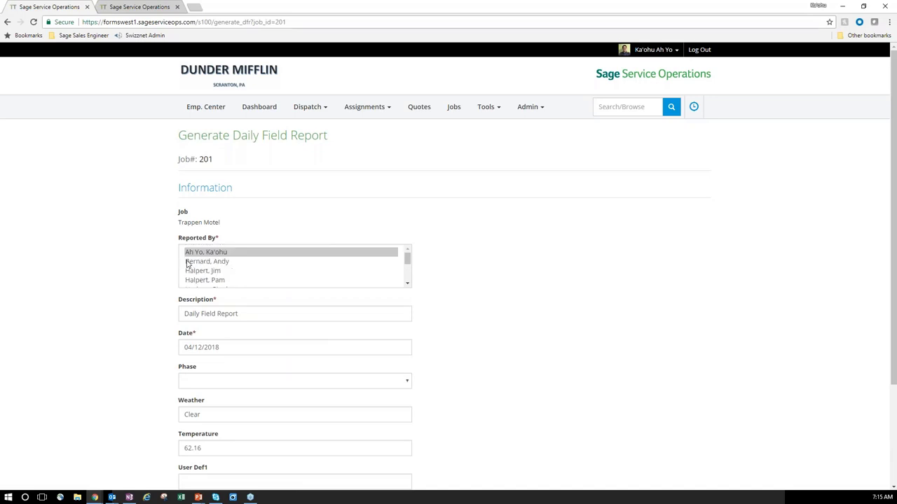
click(251, 315)
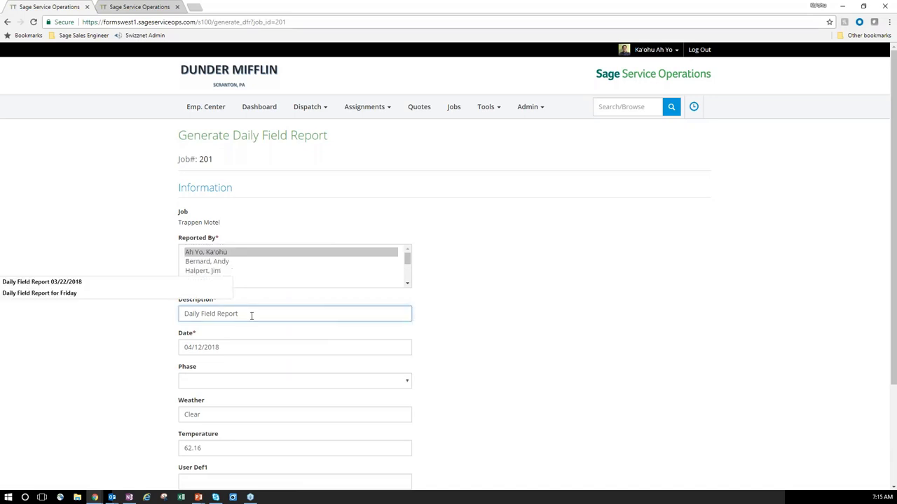
text(04/12/2018)
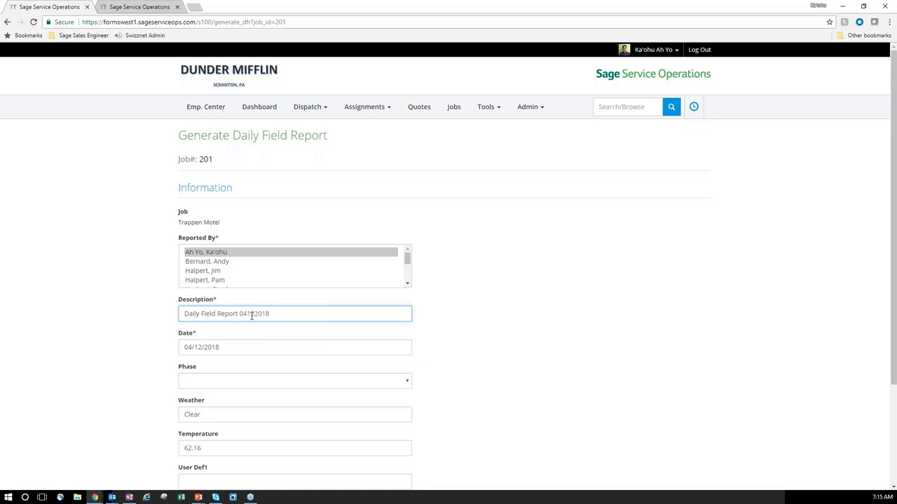
scroll(252, 316, down, 1)
scroll(203, 358, down, 1)
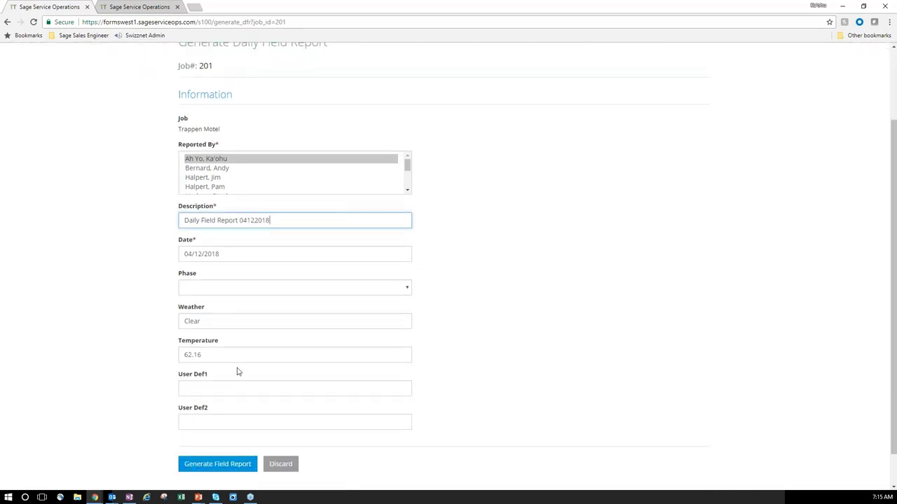
click(238, 465)
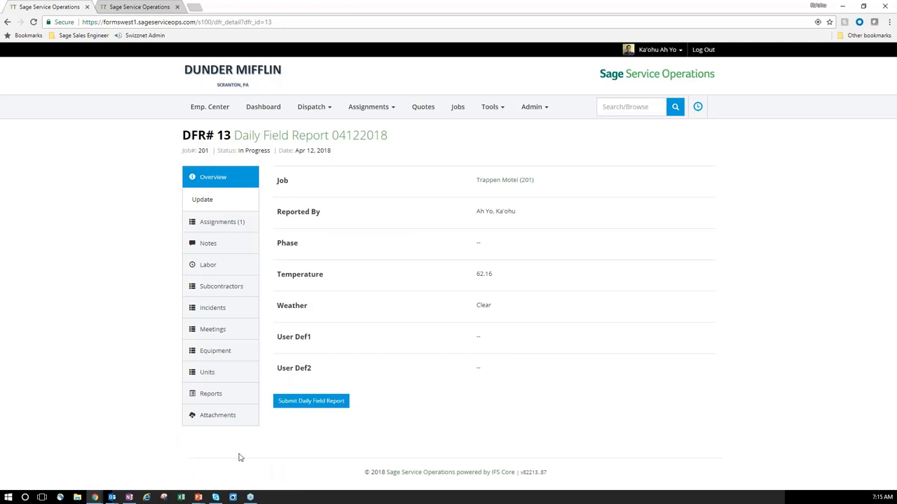
Write the report note 'Here is my DFR for today'.
click(217, 222)
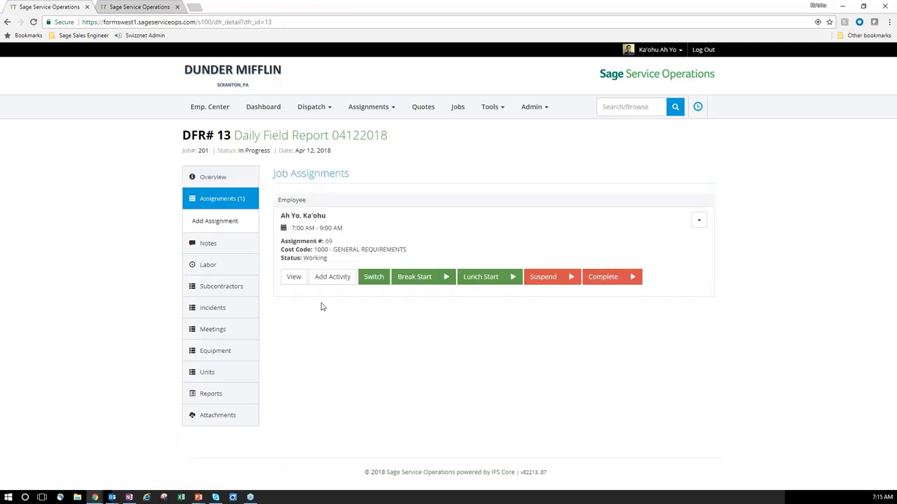
click(213, 244)
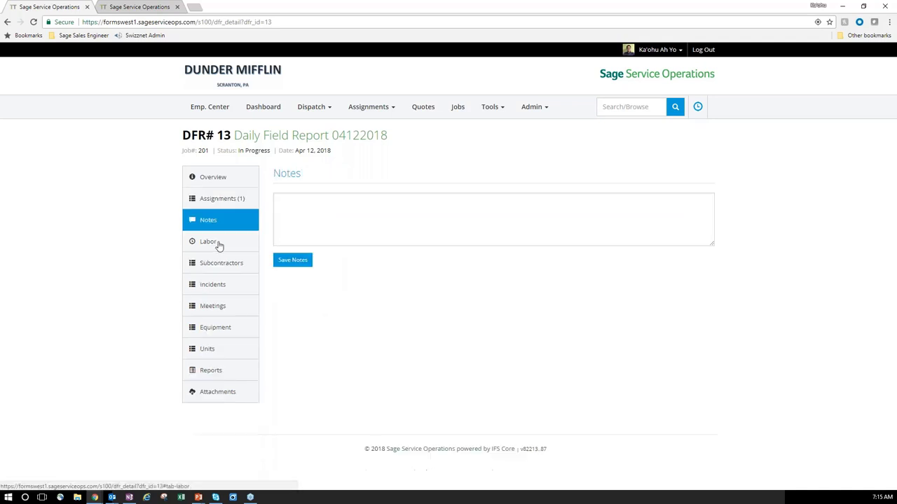
click(350, 236)
text(Here is my)
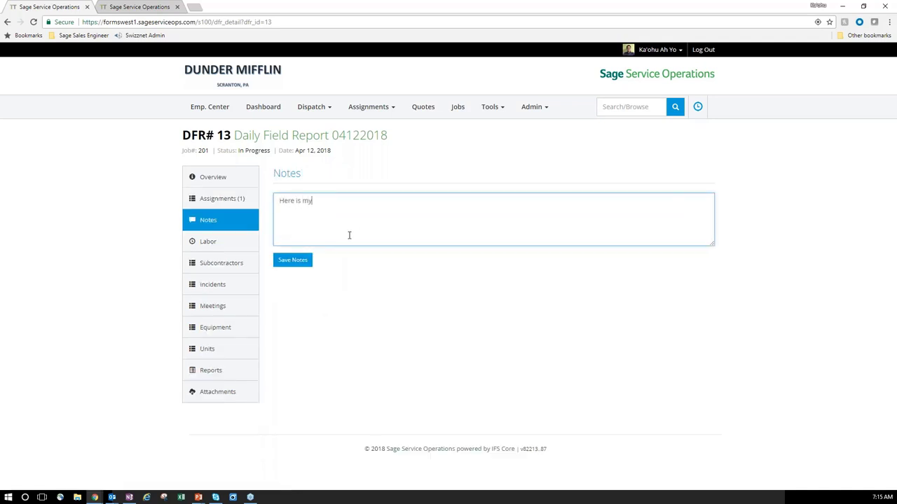
text( DFR for today!)
Open the Labor section and its Add Labor form.
click(233, 204)
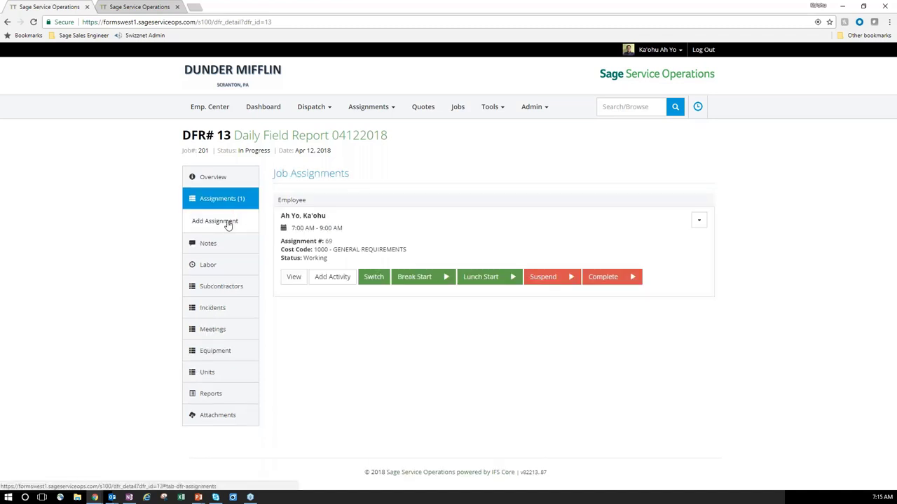
click(214, 263)
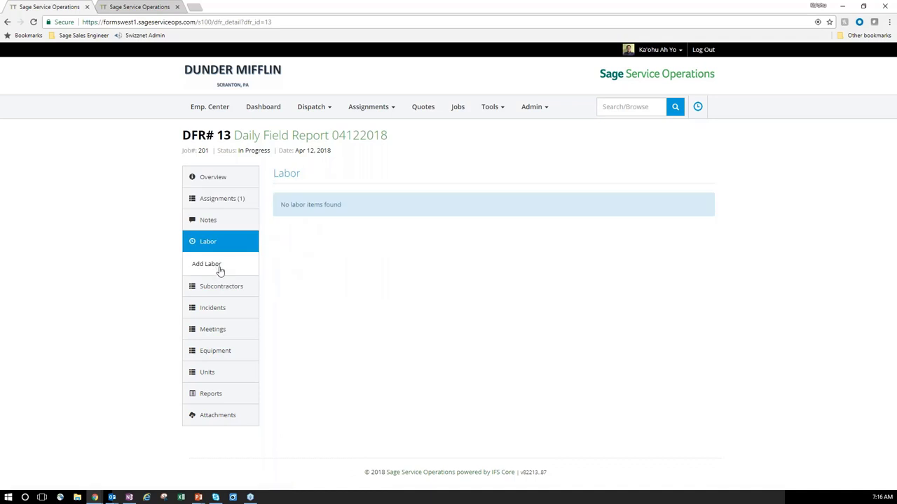
click(219, 268)
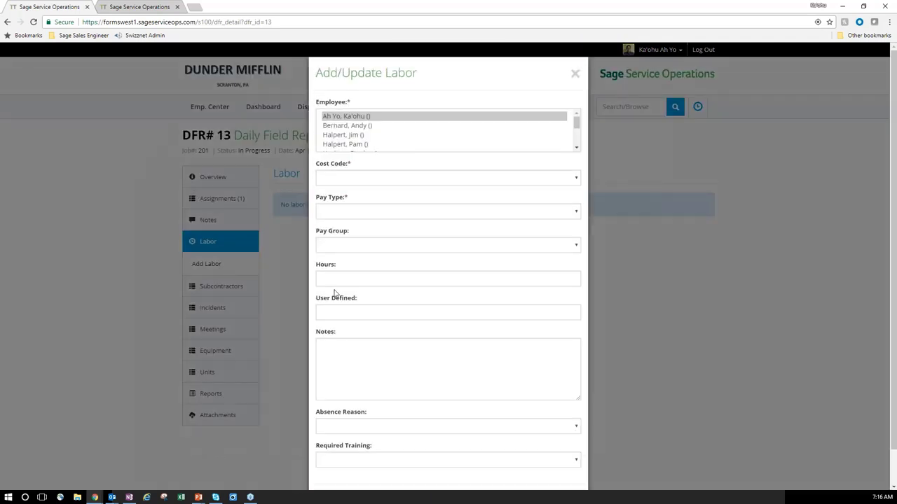
Save labor for three selected employees on 3340 - Slab Prep at Regular pay, then show Subcontractors.
click(362, 118)
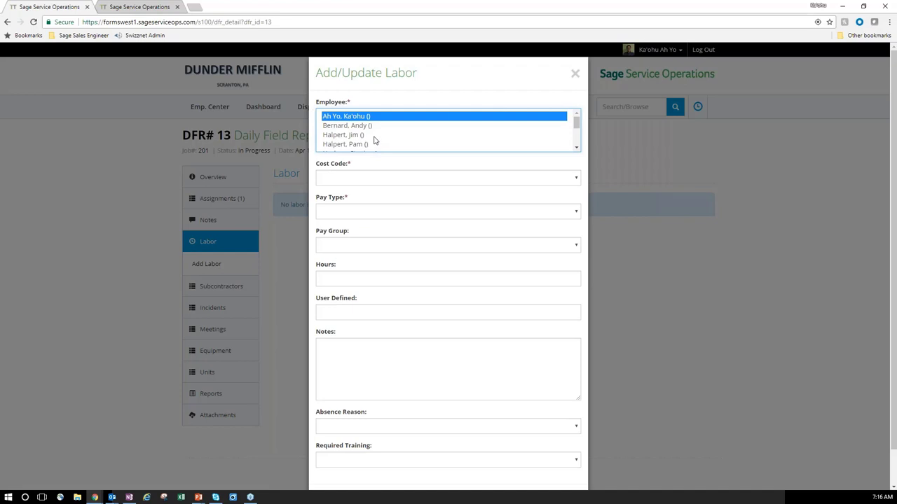
ctrl+click(374, 136)
ctrl+click(374, 145)
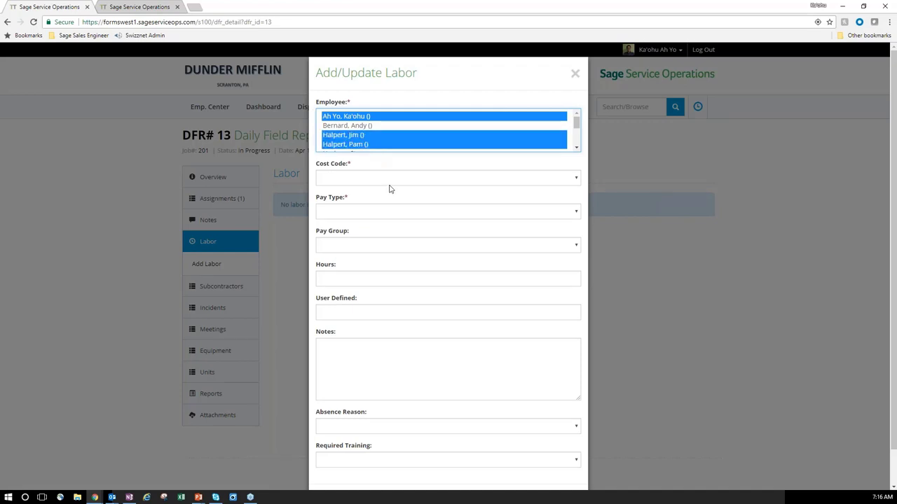
click(354, 181)
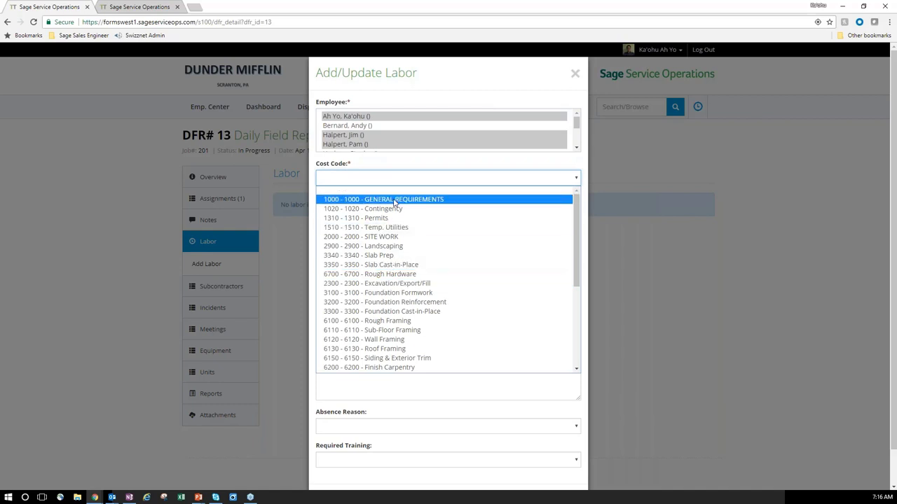
click(394, 201)
click(376, 178)
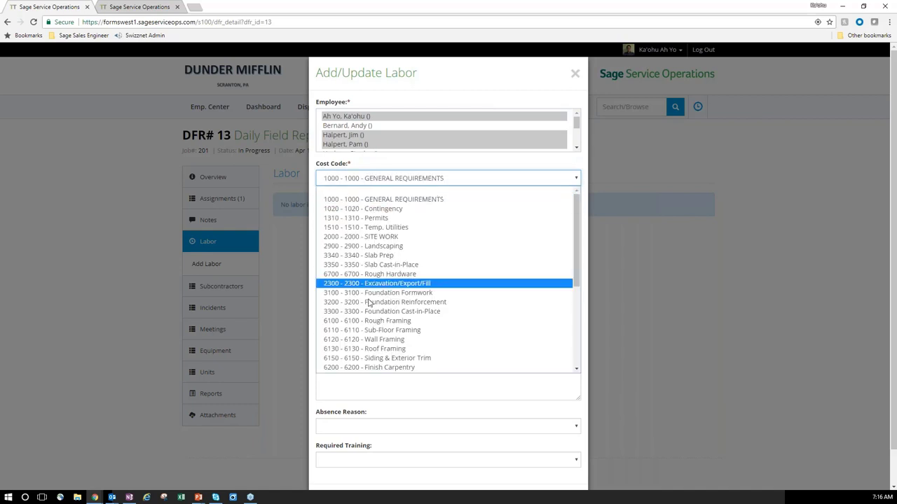
click(387, 255)
click(348, 211)
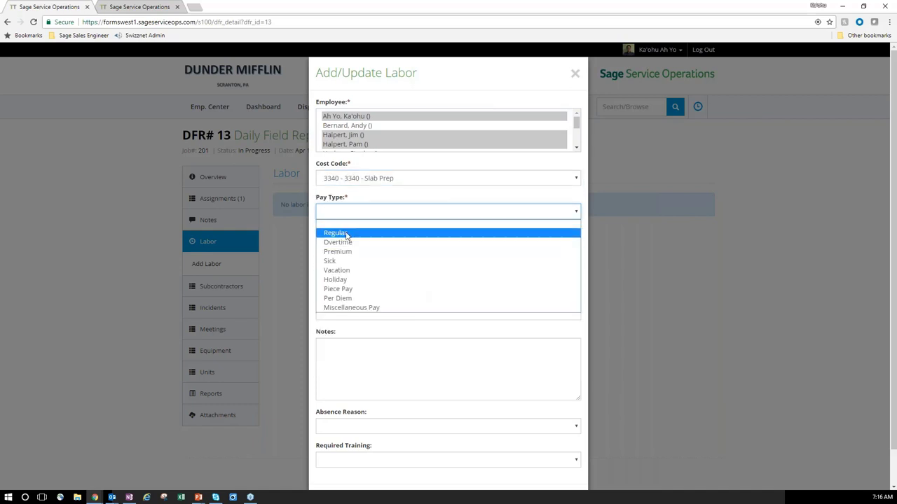
click(346, 234)
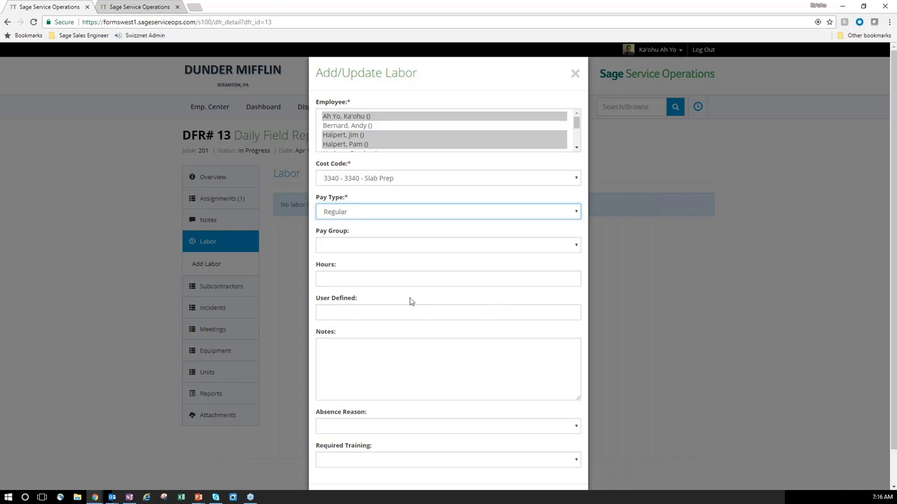
scroll(422, 380, down, 2)
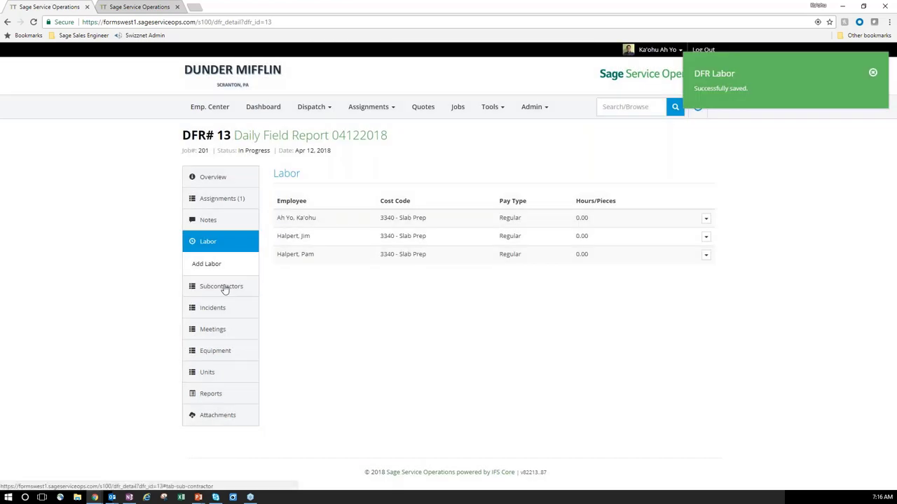
click(221, 286)
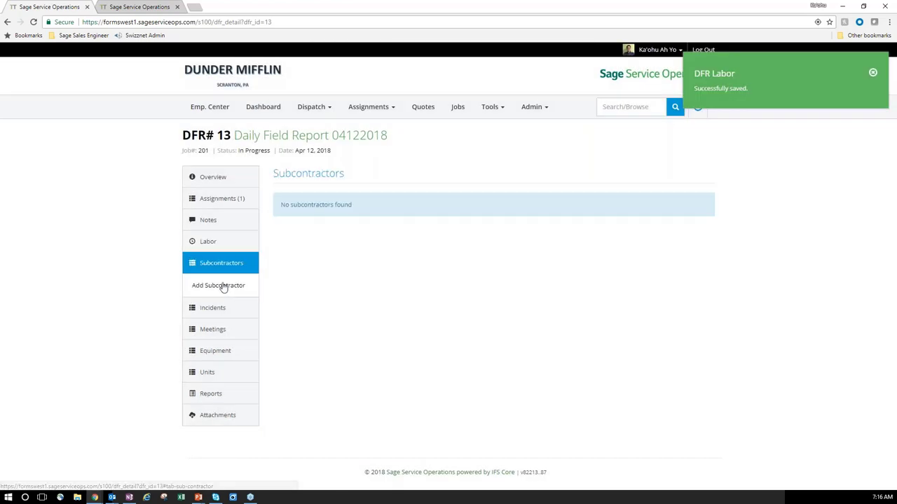
Save subcontractor Gray Heating & Cooling, 7:16am–7:17am, 1 employee, 'They stopped by', then open Incidents.
click(223, 287)
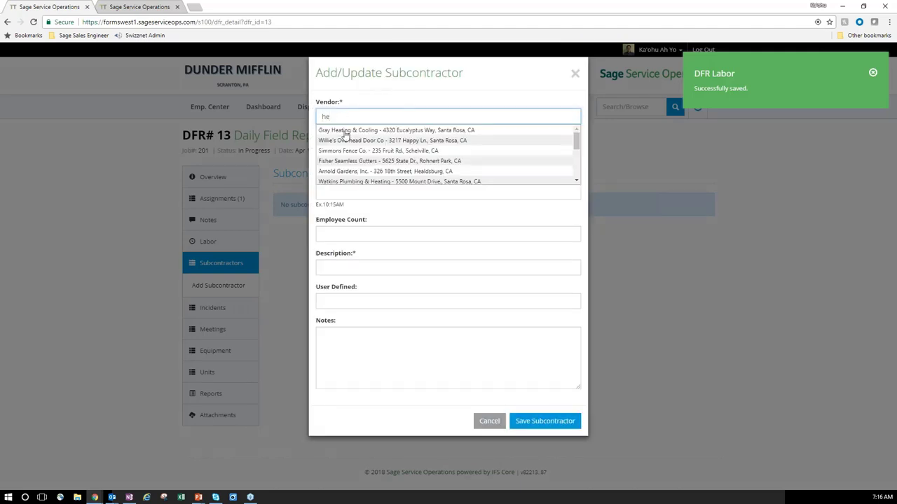
click(342, 131)
click(358, 158)
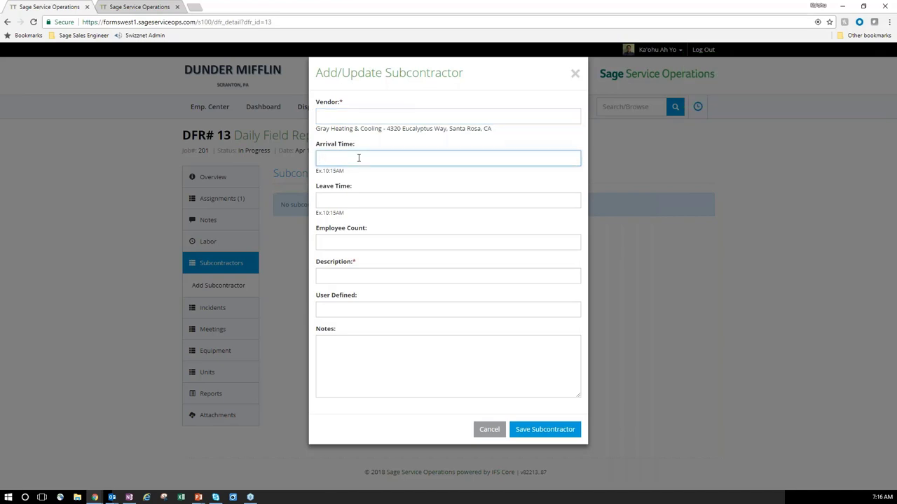
text(7:16am)
key(Tab)
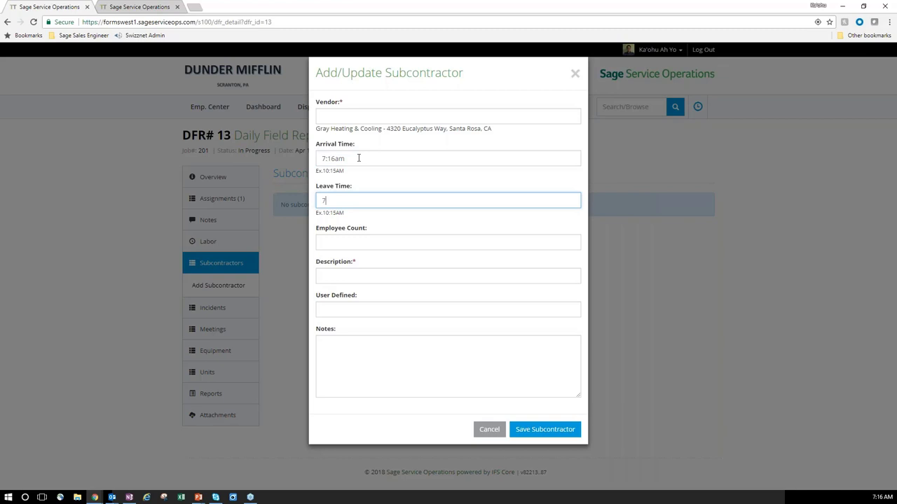
text(7:17am)
key(Tab)
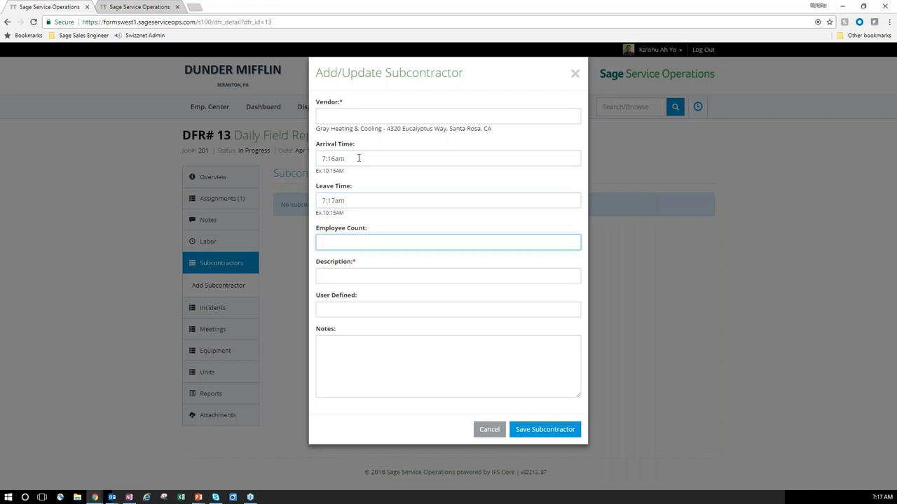
key(Tab)
text(1)
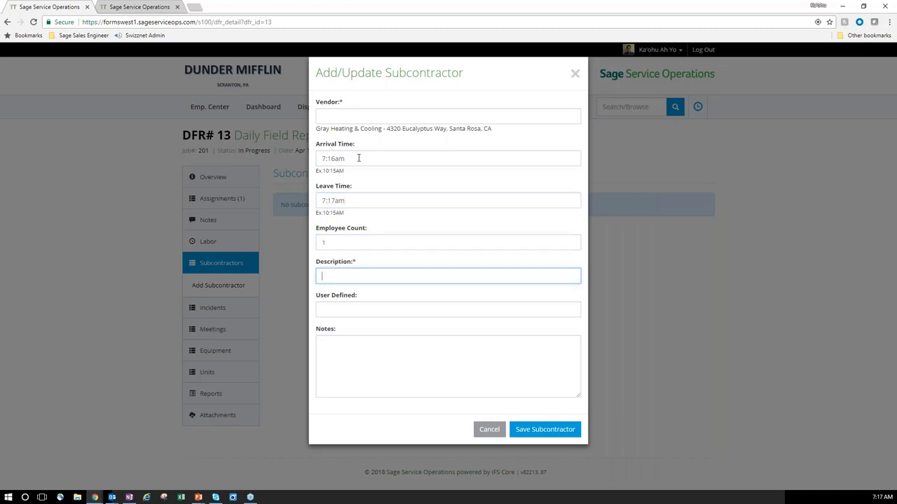
text(They stopped by)
key(Tab)
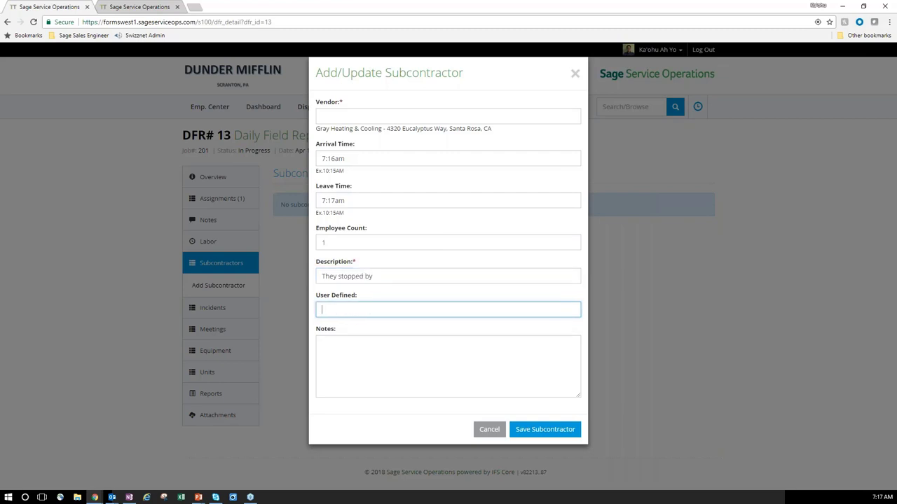
click(525, 428)
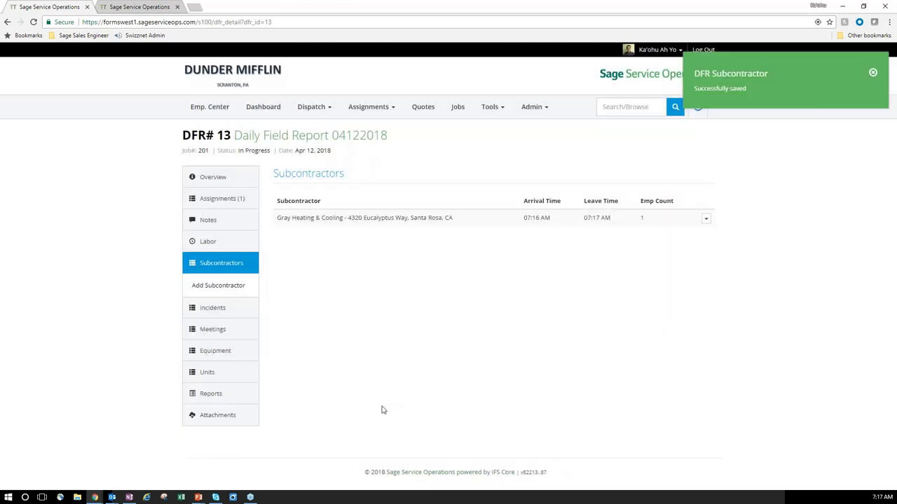
click(215, 310)
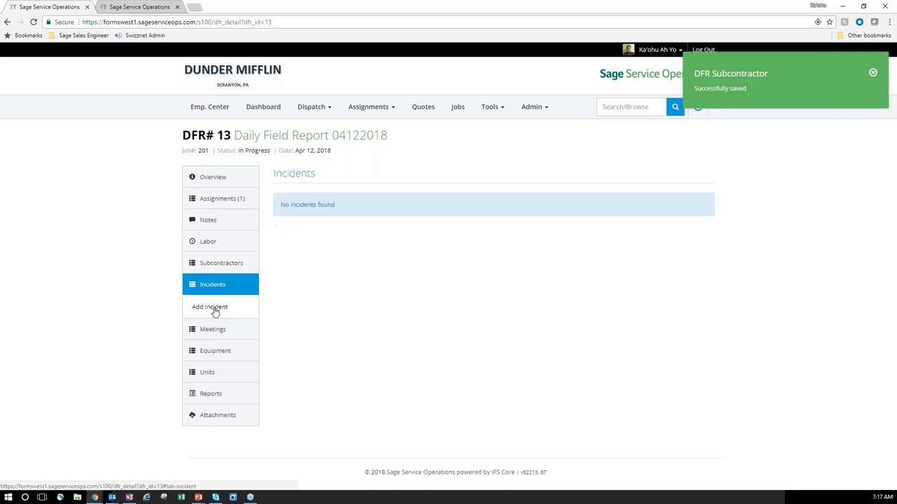
Save an Injury incident at 7:18am describing an employee's fall, noted 'But... he got back up!'.
click(215, 308)
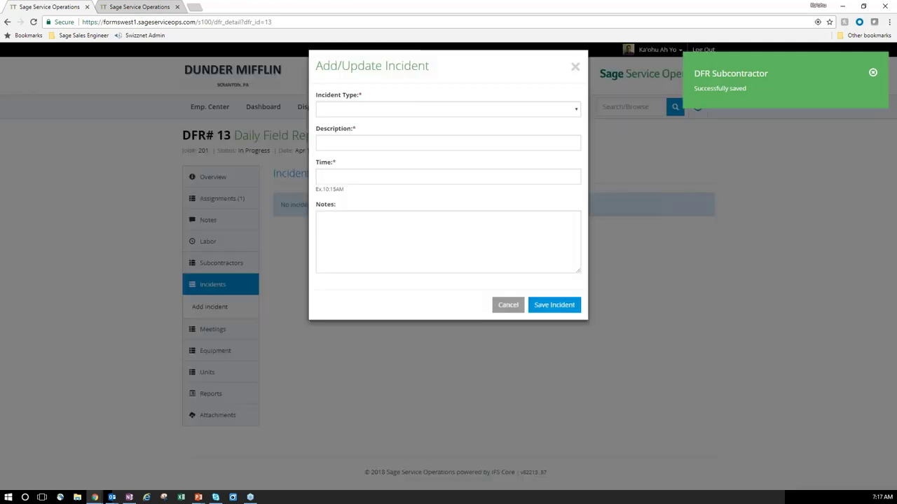
click(375, 119)
click(340, 146)
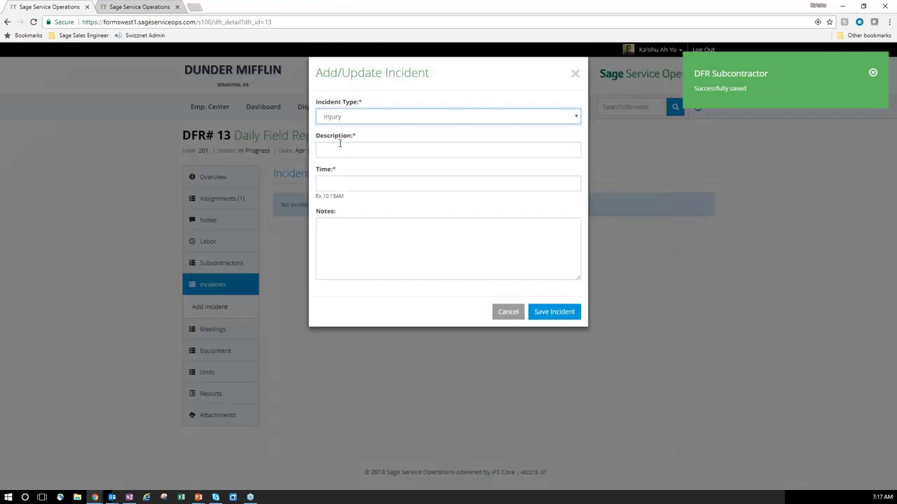
click(344, 151)
text(Ka'ohu)
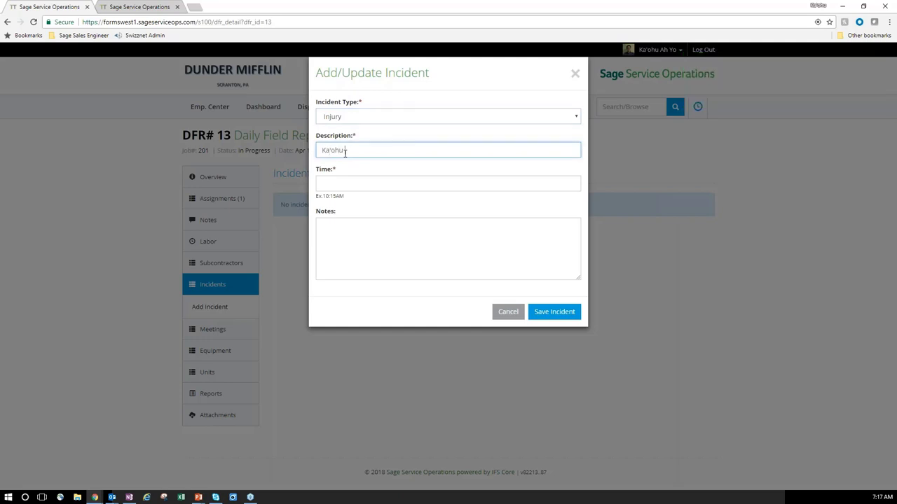
text( fell down)
key(Tab)
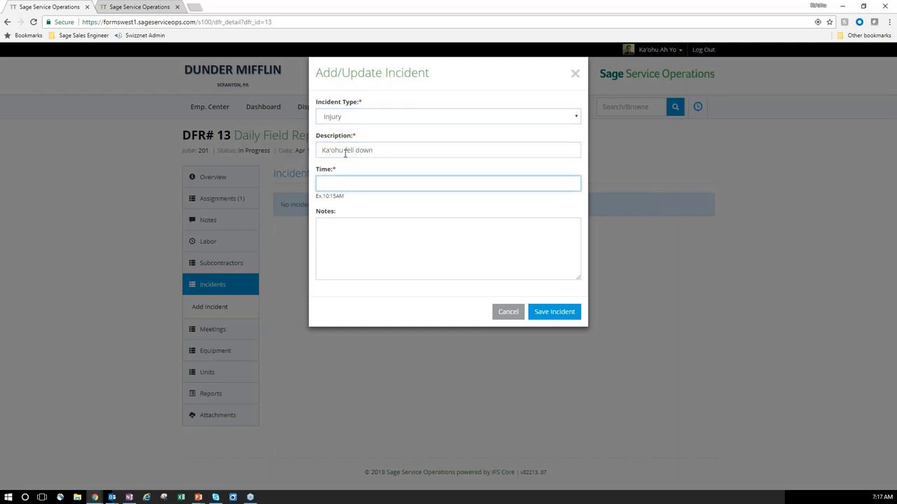
text(7:18am)
key(Tab)
text(Bu)
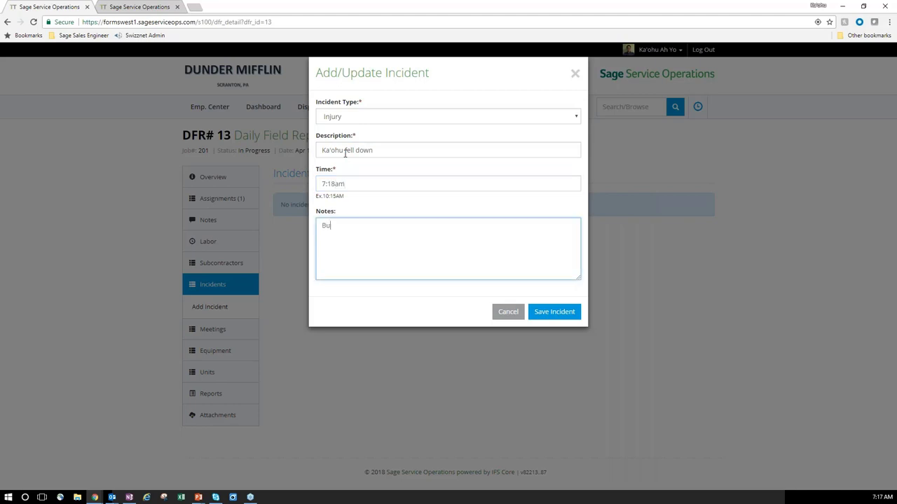
text(t... he got back up!)
click(554, 312)
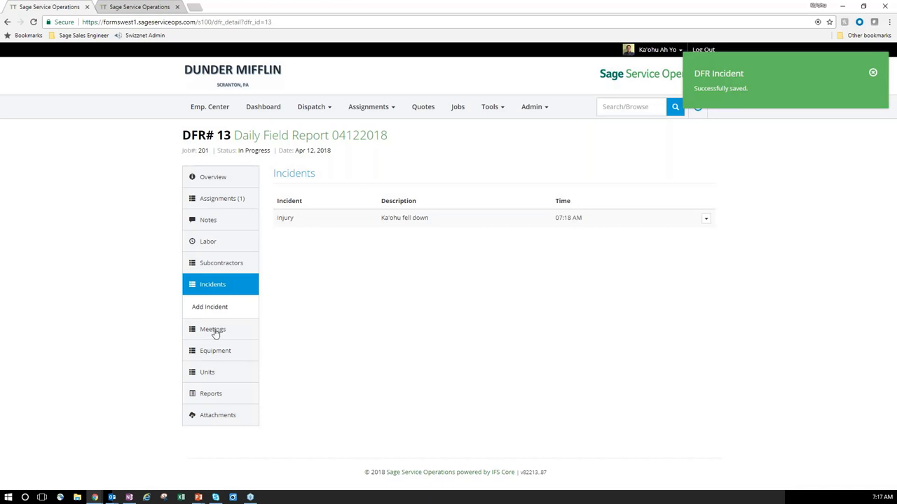
Save an On-Site Safety Meeting 'First thing in the morning' listing four attendees, then open Equipment.
click(213, 331)
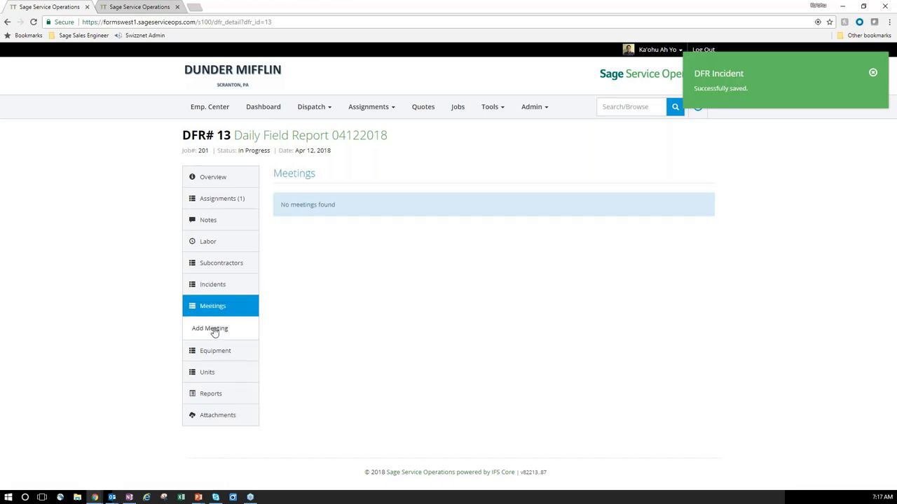
click(214, 329)
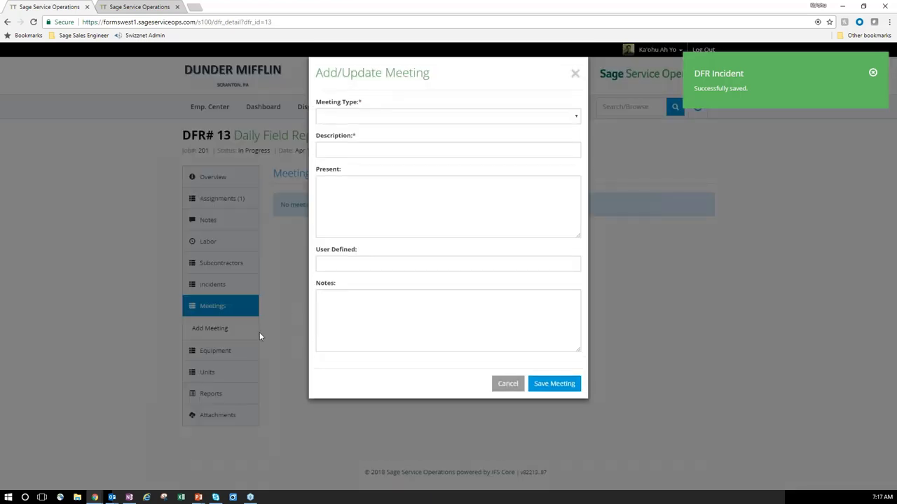
click(345, 117)
click(353, 146)
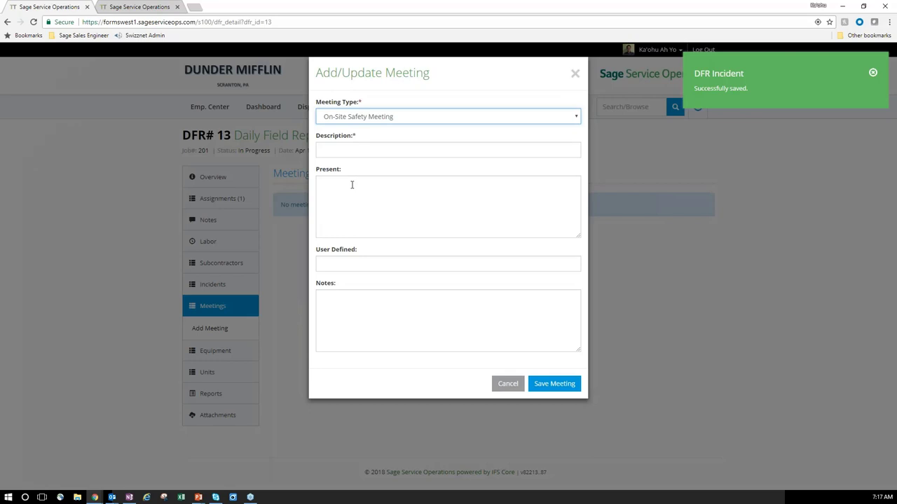
click(346, 152)
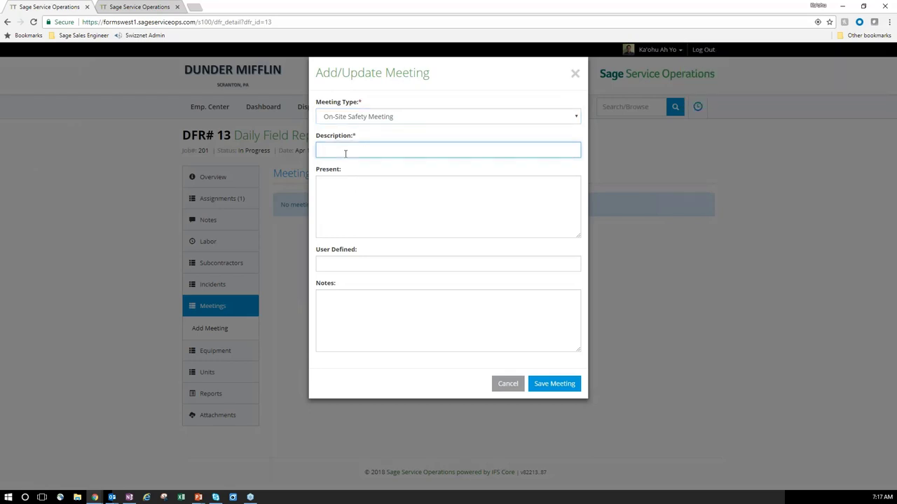
text(First thing in the morning)
key(Tab)
text(Ka'o)
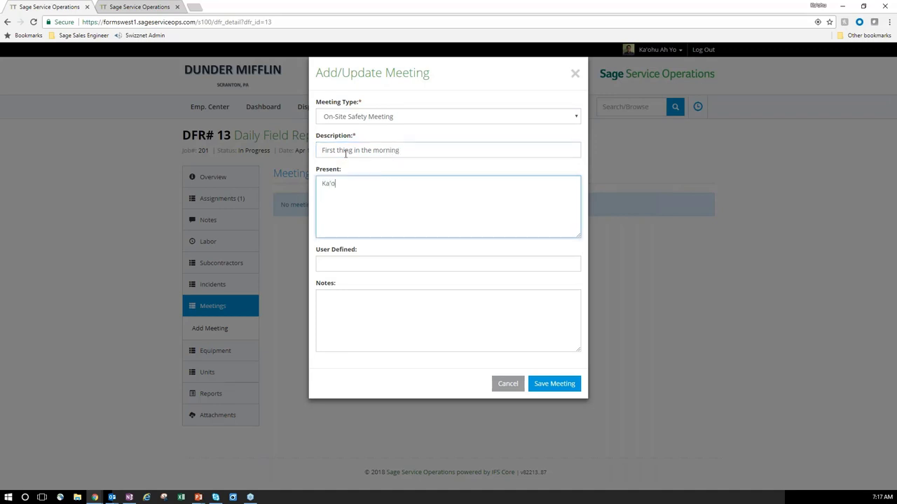
text(hu George)
key(Return)
text(Jay Kate)
click(557, 385)
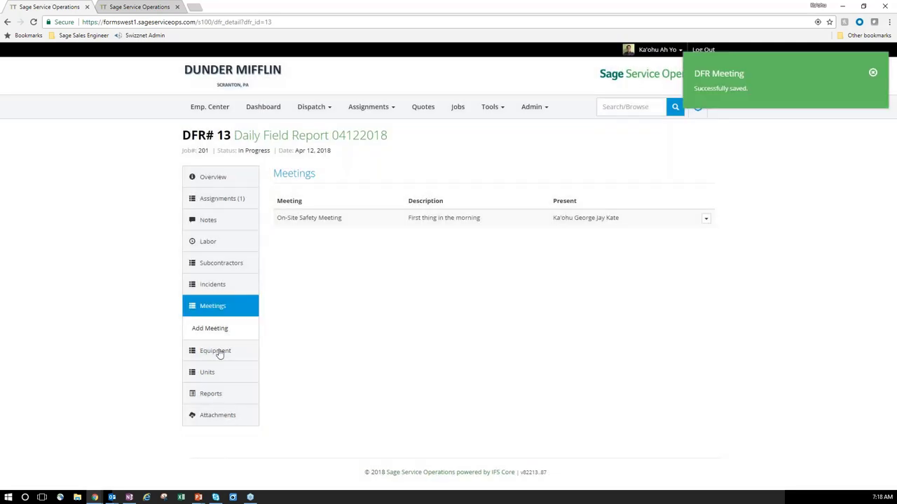
click(220, 350)
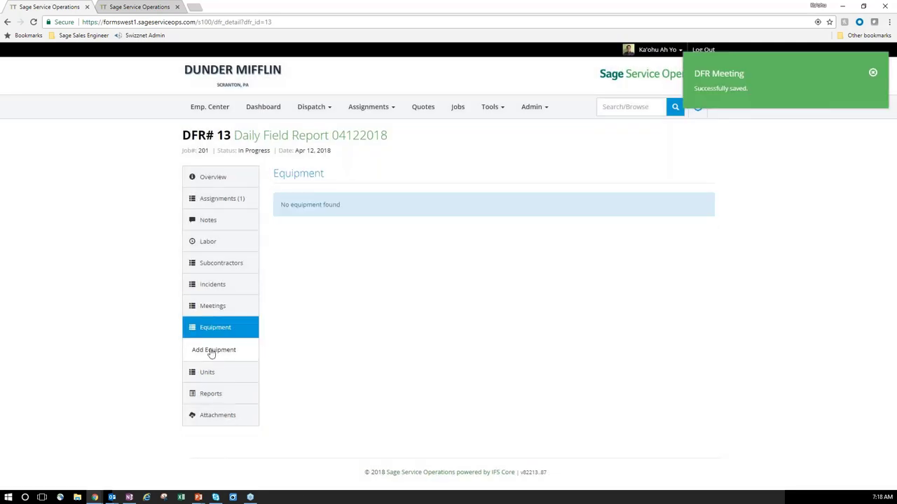
Add the JCB 926 Forklift 1989 with description 'We used this one' under cost code 6130 Roof Framing.
click(211, 350)
click(362, 117)
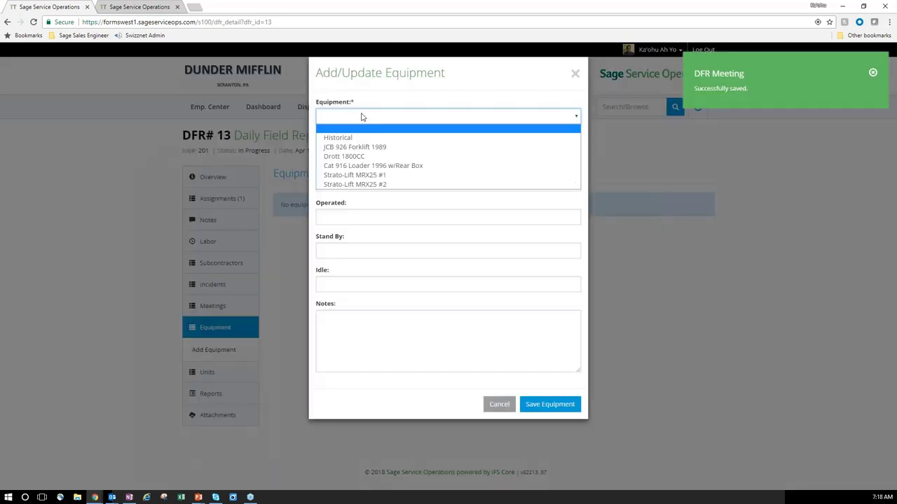
click(341, 147)
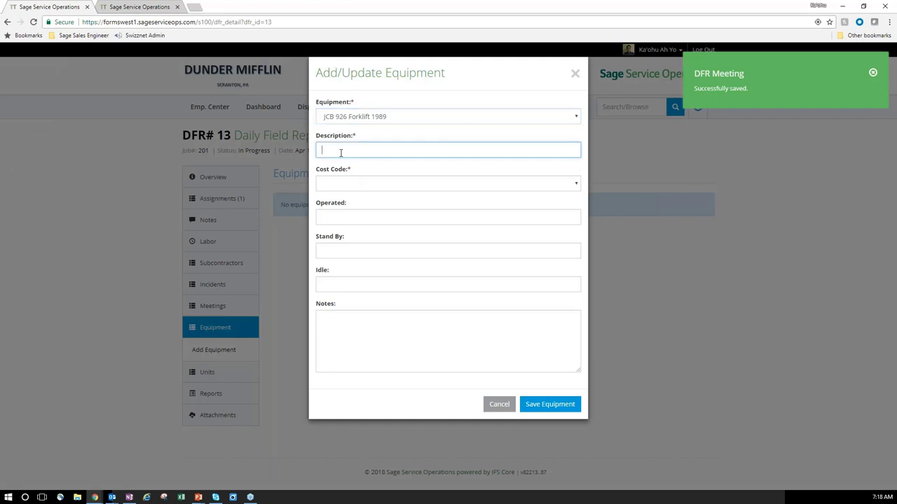
text(We )
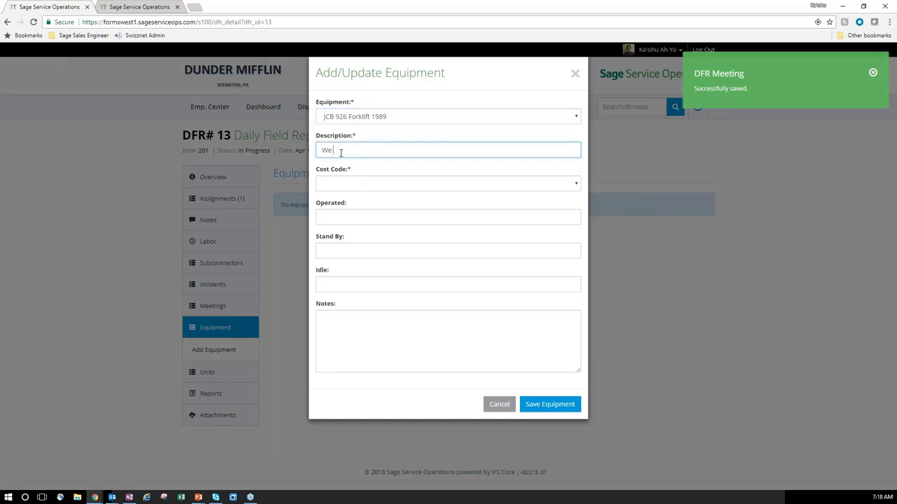
text(used this one)
key(Tab)
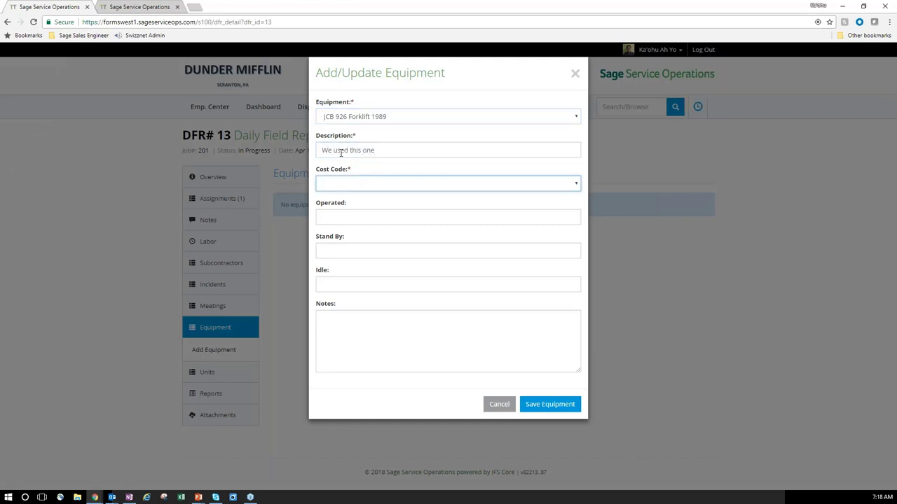
click(394, 186)
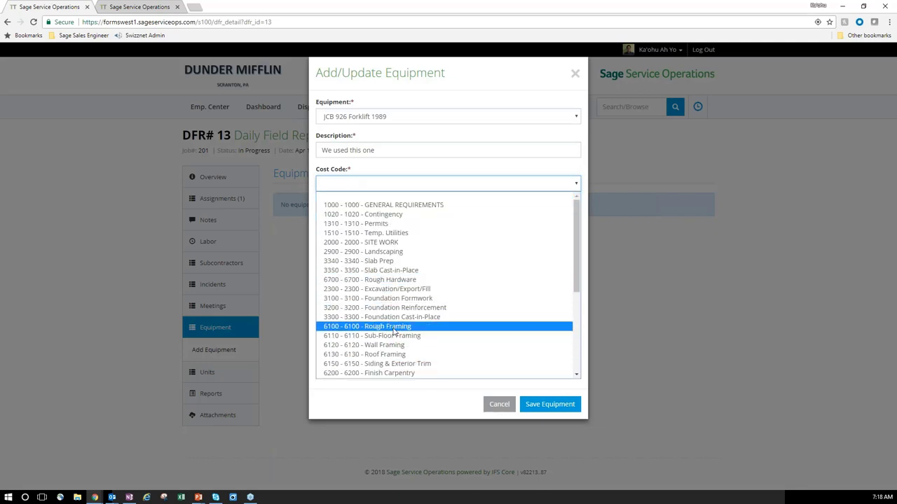
click(404, 354)
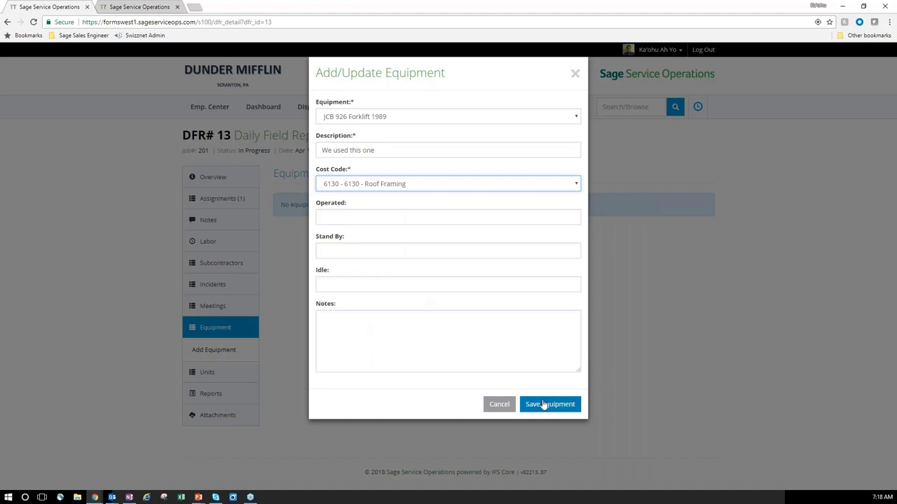
click(542, 405)
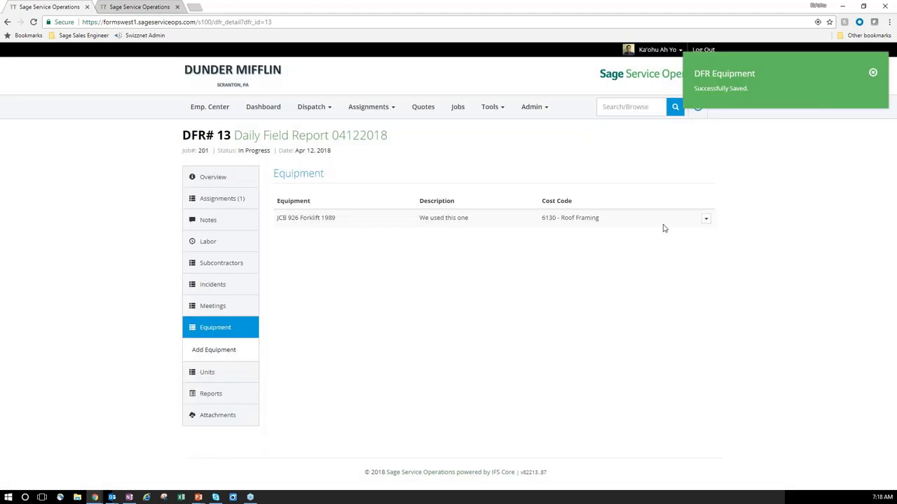
Edit the forklift entry to record 2 operated, 1 stand-by and 1 idle hours.
click(706, 219)
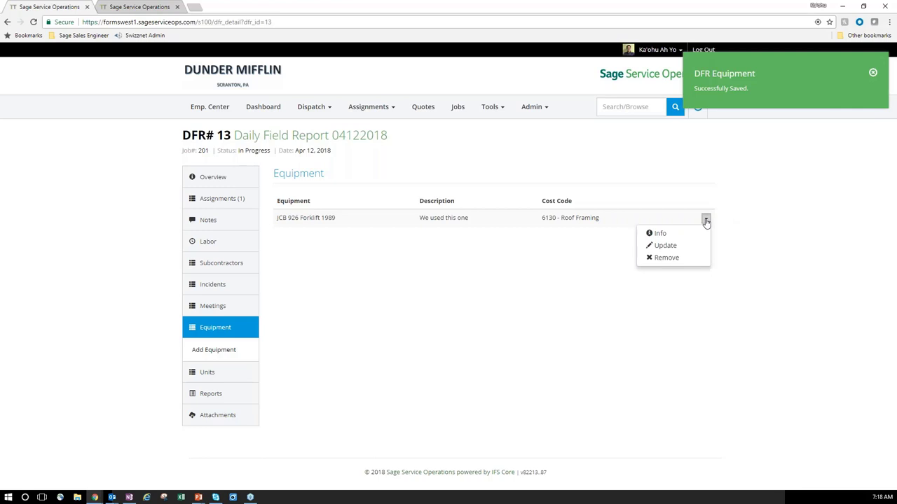
click(659, 244)
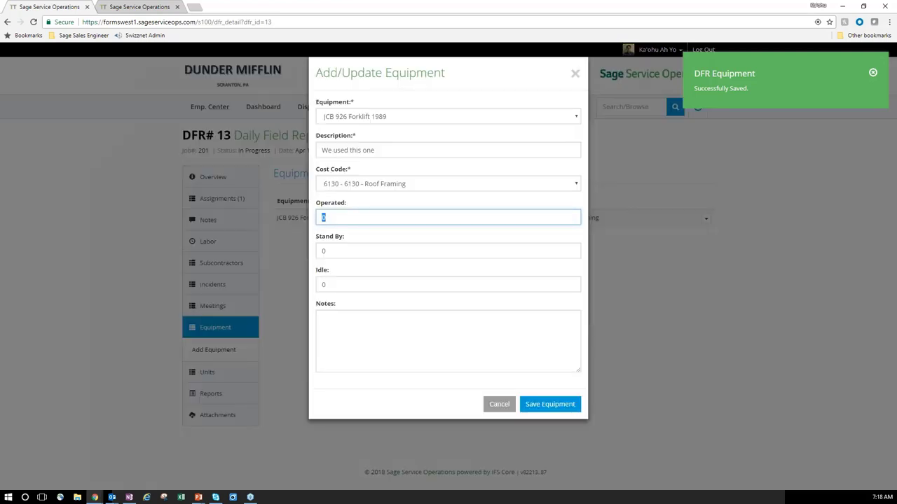
text(1)
key(Tab)
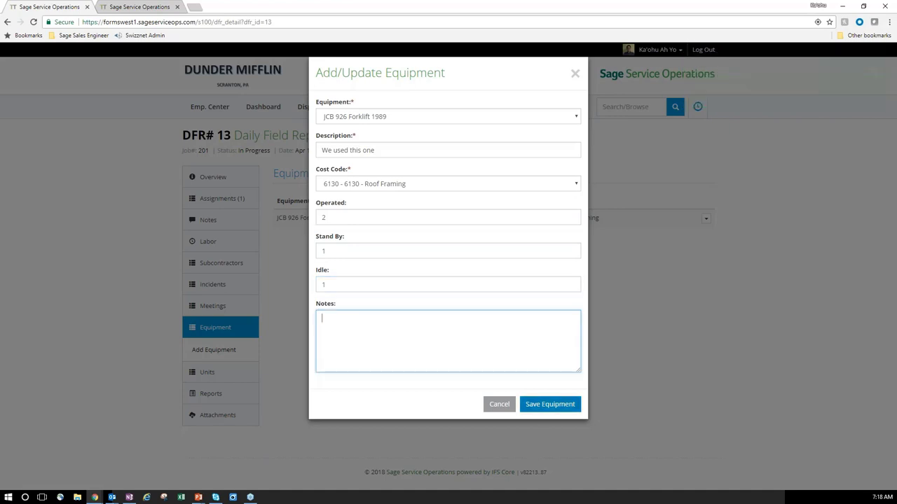
click(545, 406)
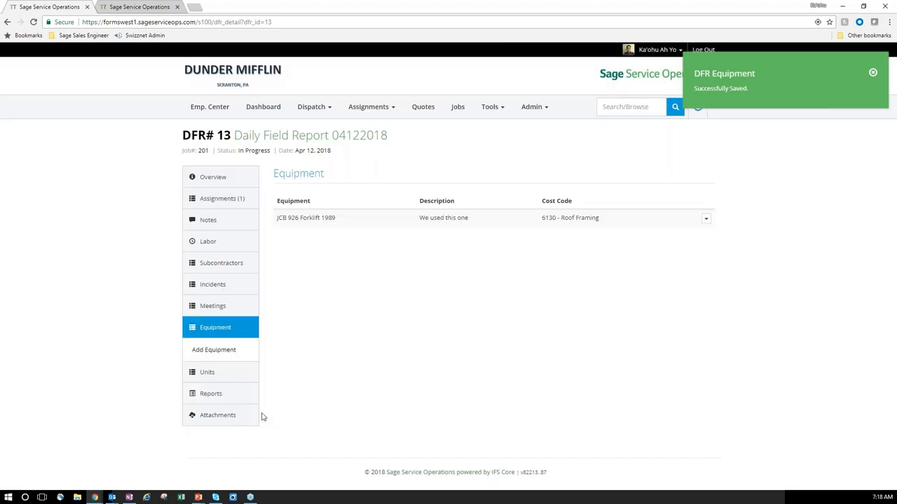
Upload images.jpg as a report attachment titled 'Job site'.
click(213, 415)
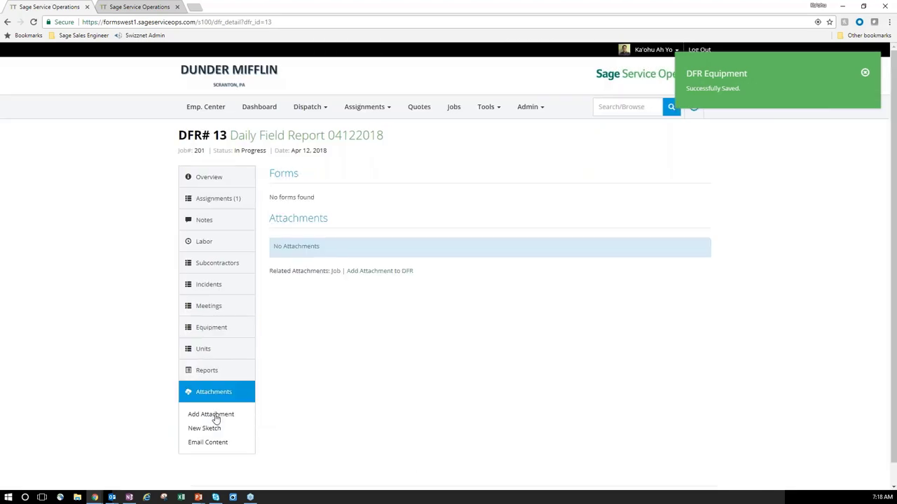
click(214, 416)
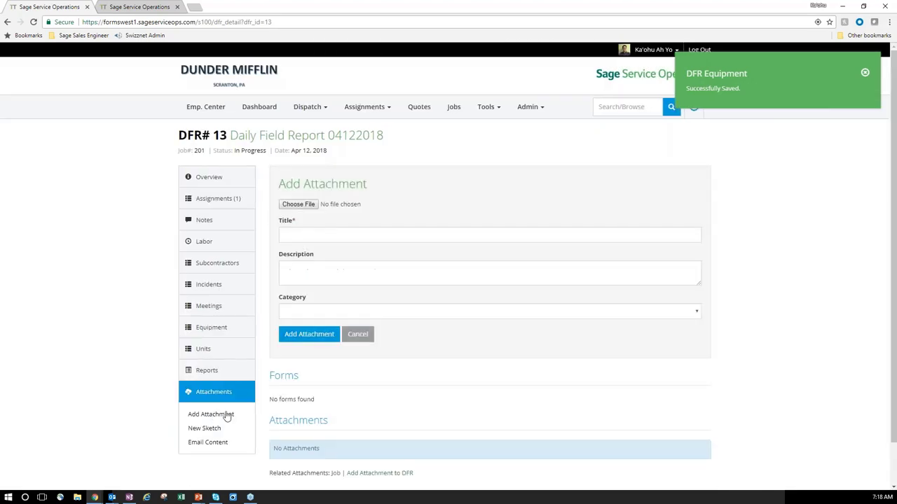
click(307, 204)
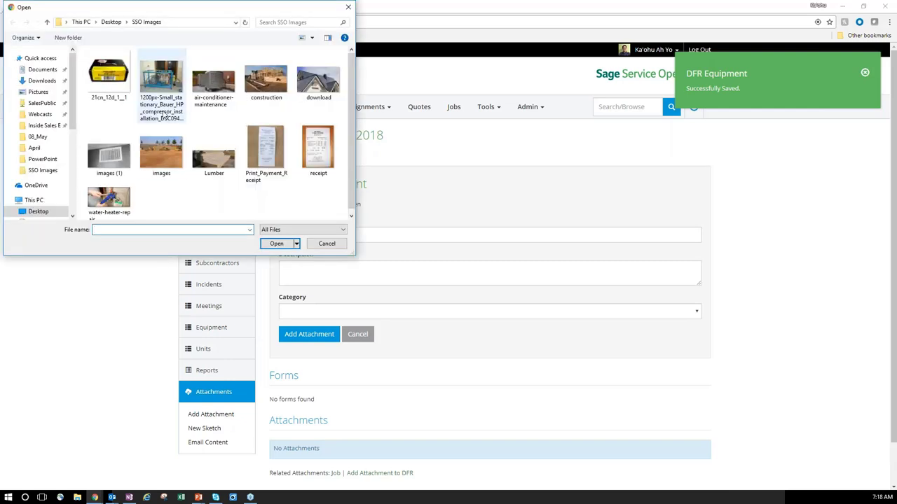
click(163, 153)
double_click(164, 153)
click(296, 234)
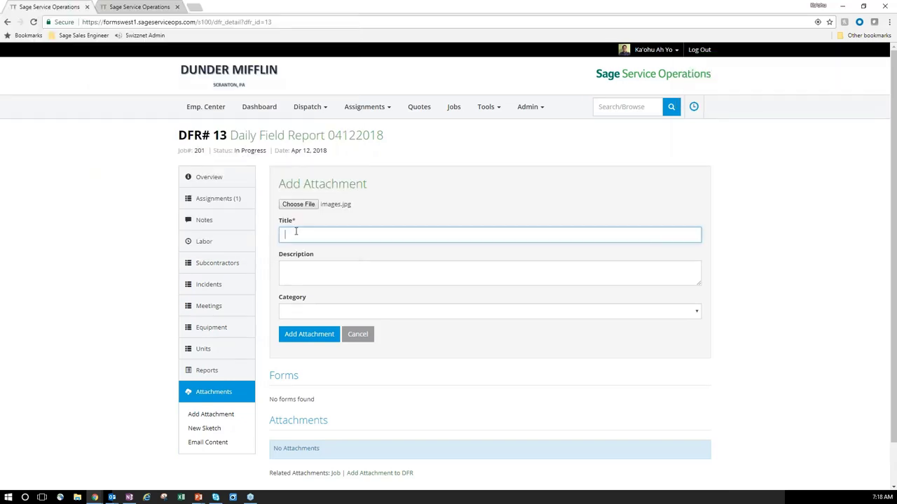
text(Job site)
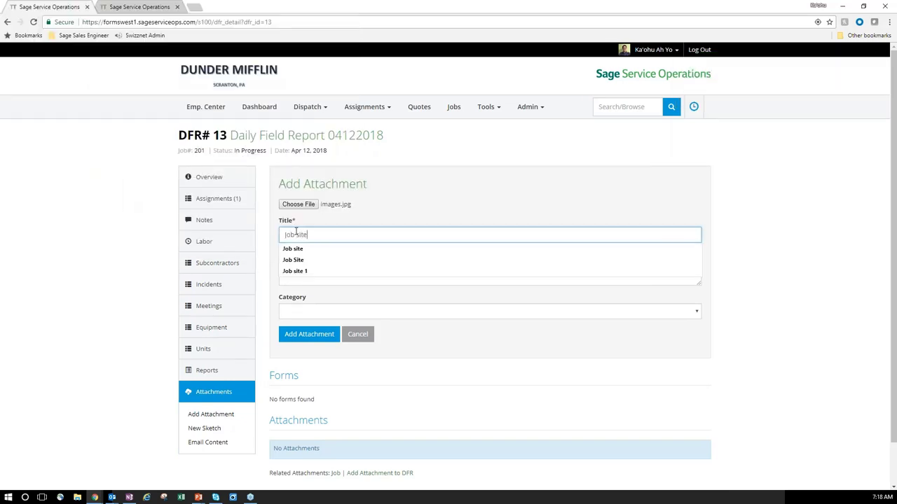
click(312, 334)
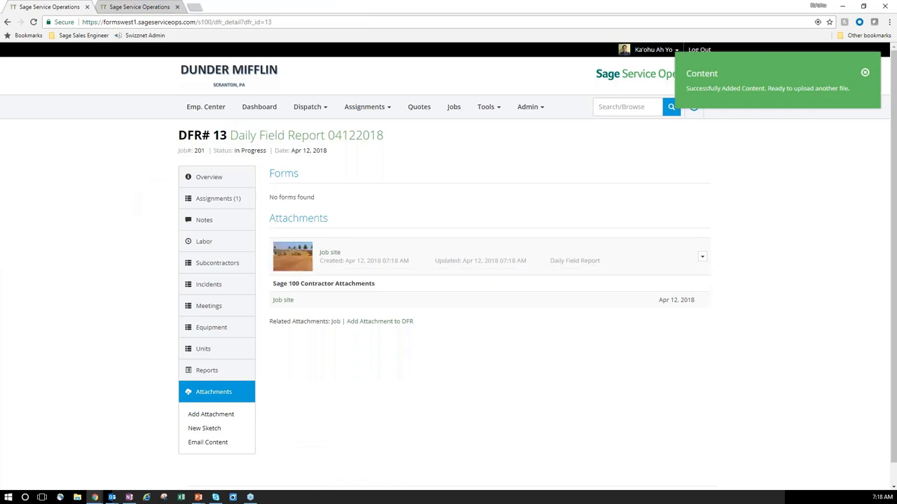
click(213, 432)
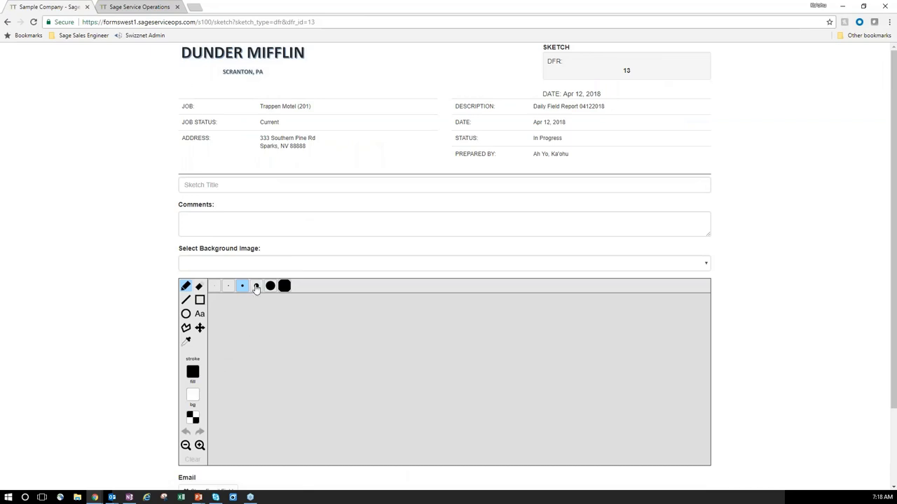
Set the sketch stroke colour to red and use the Job site photo as background.
click(193, 373)
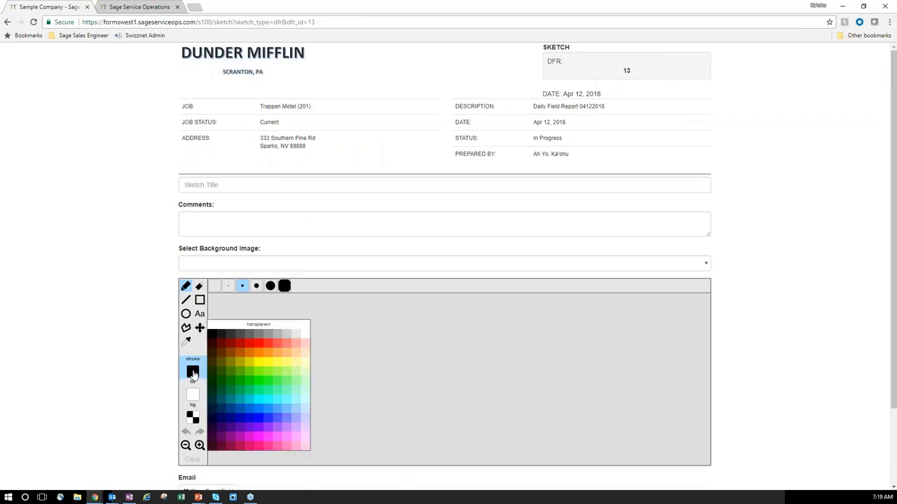
click(261, 346)
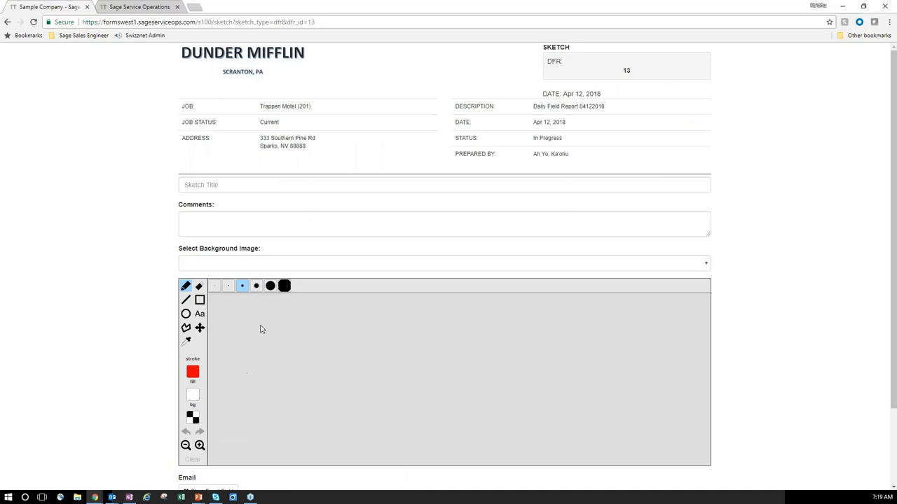
click(226, 264)
click(230, 285)
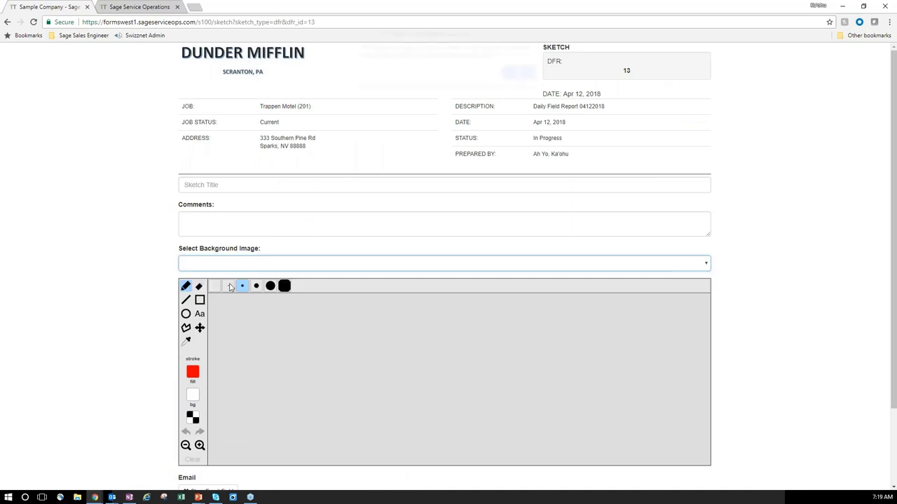
click(517, 77)
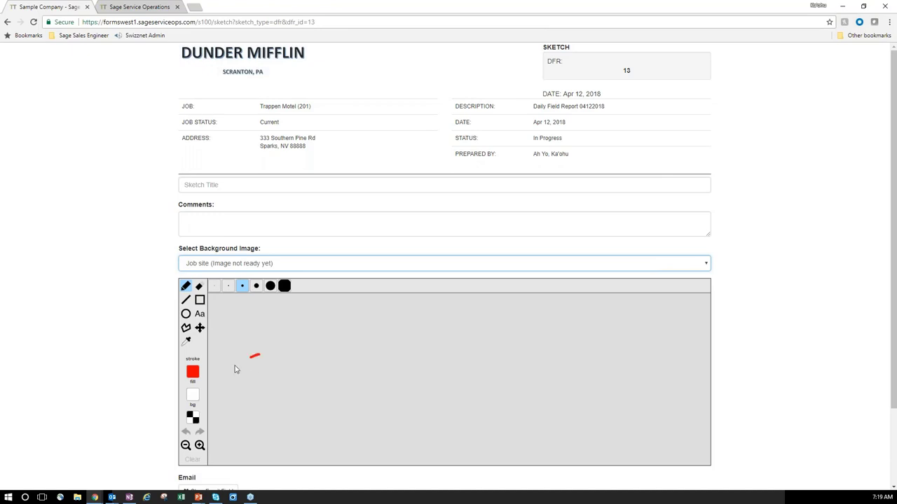
Draw a red freehand platform outline with an upright figure above it.
drag(235, 369, 234, 370)
mouse_move(312, 375)
mouse_down()
mouse_move(344, 350)
mouse_move(261, 354)
mouse_up()
mouse_move(235, 309)
mouse_down()
mouse_move(225, 338)
mouse_move(241, 326)
mouse_move(243, 337)
mouse_move(222, 300)
mouse_move(297, 339)
mouse_move(297, 330)
mouse_move(300, 341)
mouse_up()
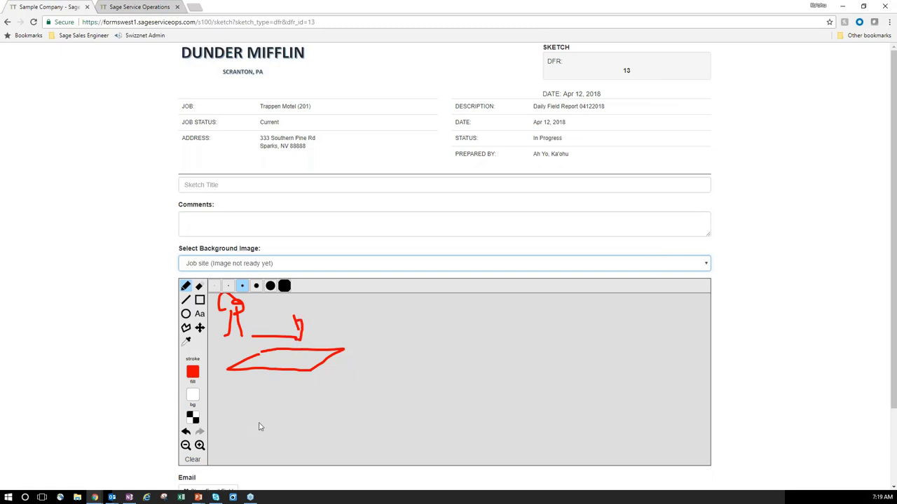
scroll(259, 424, down, 2)
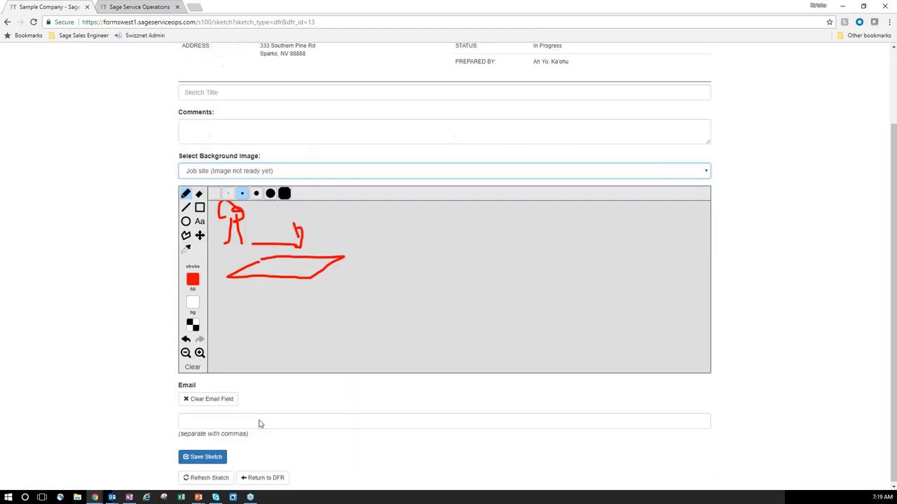
Go back to DFR# 13 and open its Reports section showing the Safety Meeting Confirmation form.
click(262, 477)
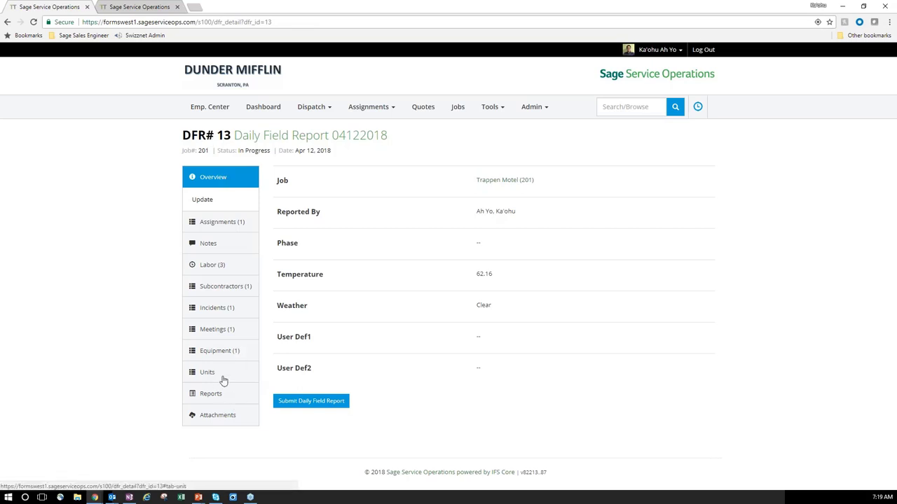
click(220, 417)
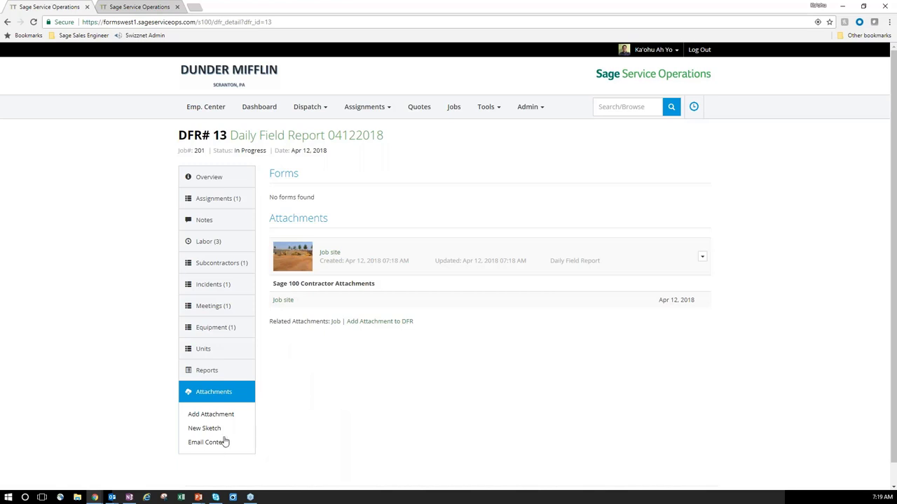
click(207, 371)
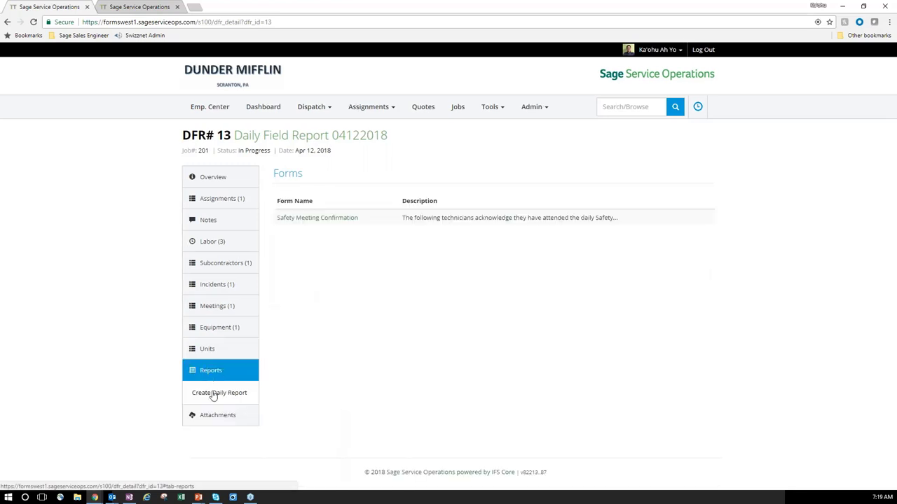